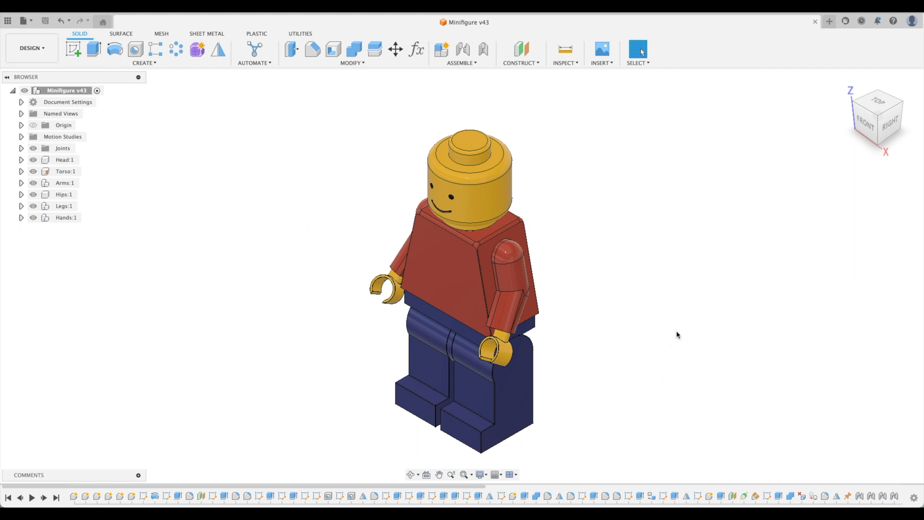
# Create a new design and save it as Minifigure.
pyautogui.click(828, 21)
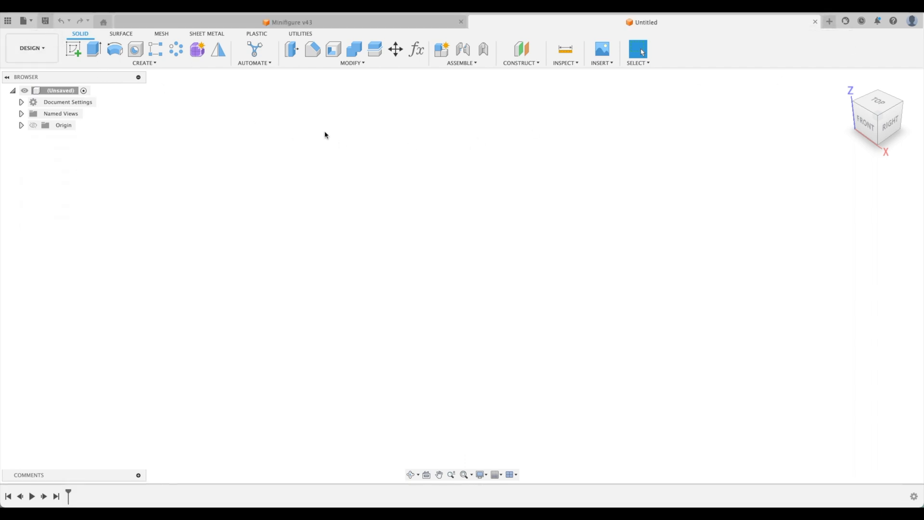
pyautogui.hotkey('ctrl', 's')
pyautogui.write('Minifigure')
pyautogui.press('Return')
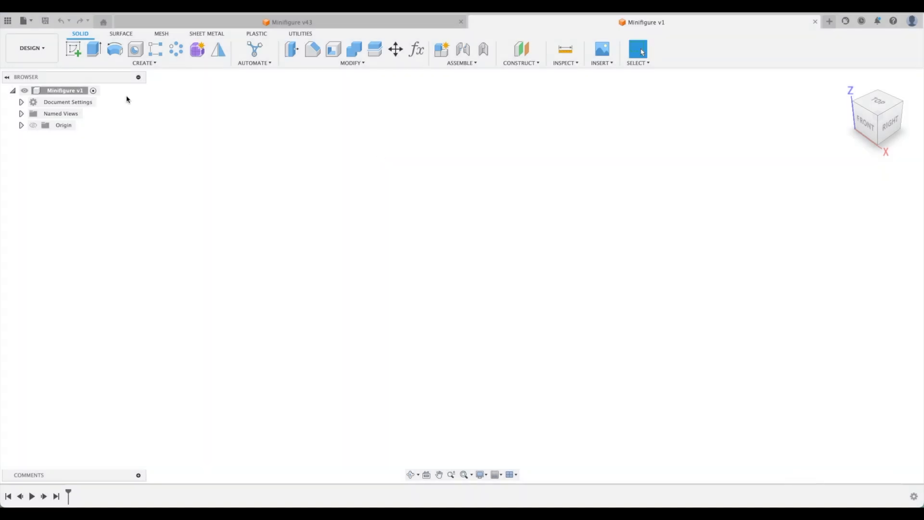
# Insert the Torso part from the Minifigure Parts folder into the design at its default position.
pyautogui.click(8, 21)
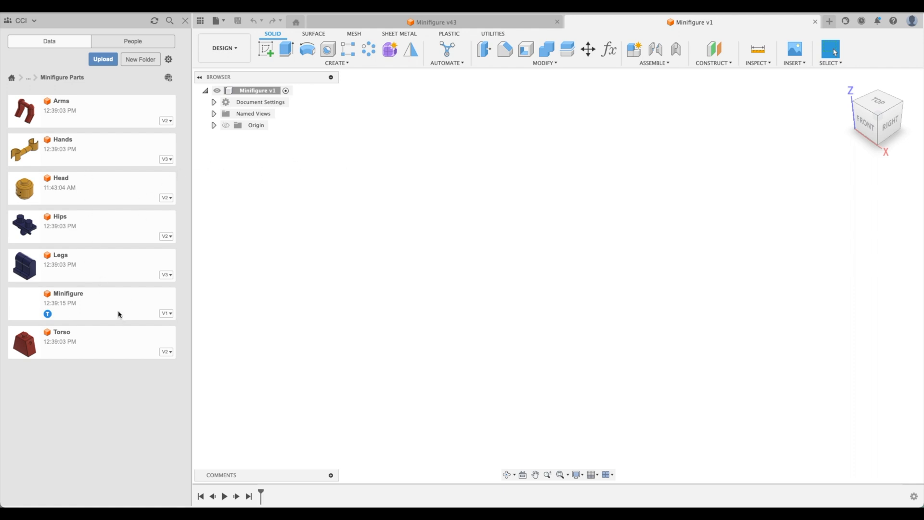
pyautogui.rightClick(86, 342)
pyautogui.click(104, 356)
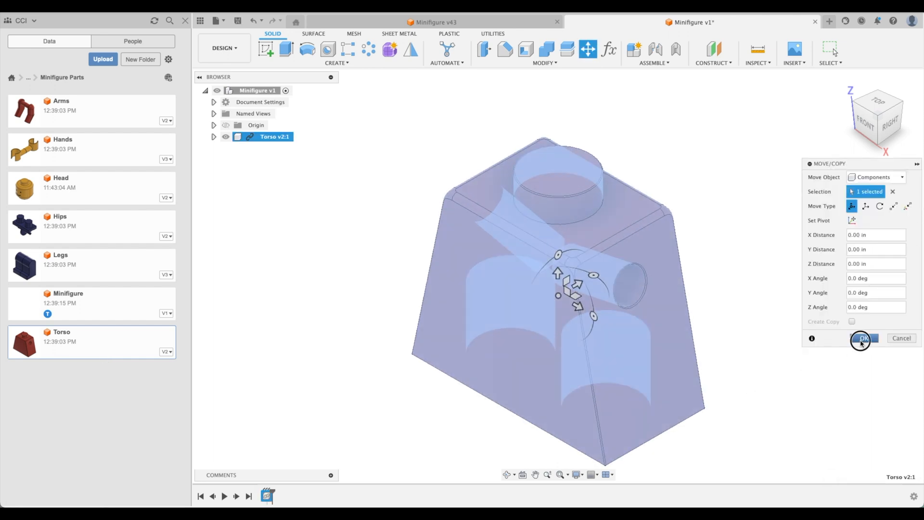
pyautogui.click(864, 337)
pyautogui.scroll(-2, 775, 268)
pyautogui.moveTo(818, 260); pyautogui.dragTo(764, 260, button='middle')
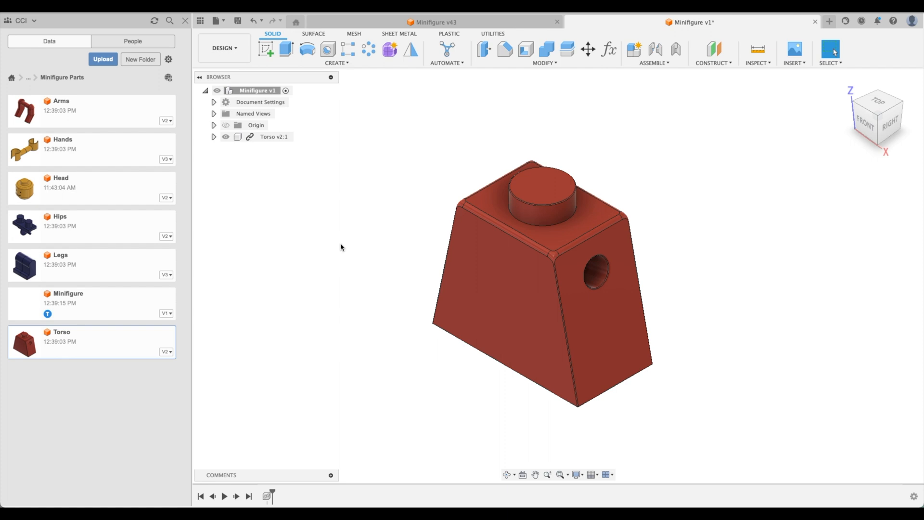
# Ground the torso component so it stays fixed in place.
pyautogui.scroll(2, 342, 239)
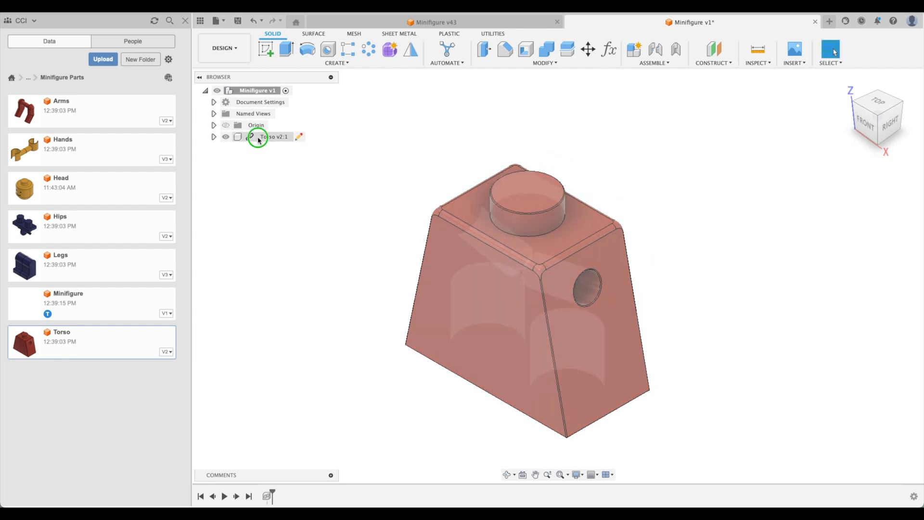
pyautogui.rightClick(258, 140)
pyautogui.click(271, 158)
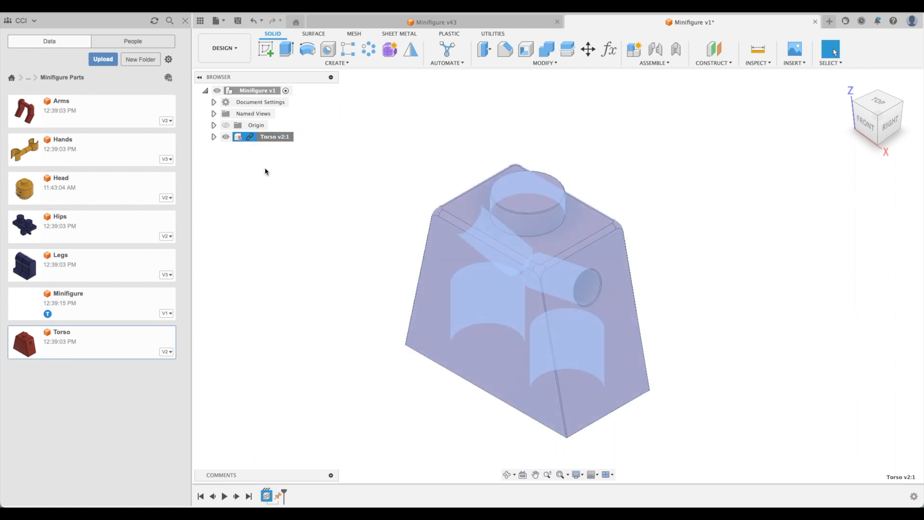
pyautogui.click(268, 207)
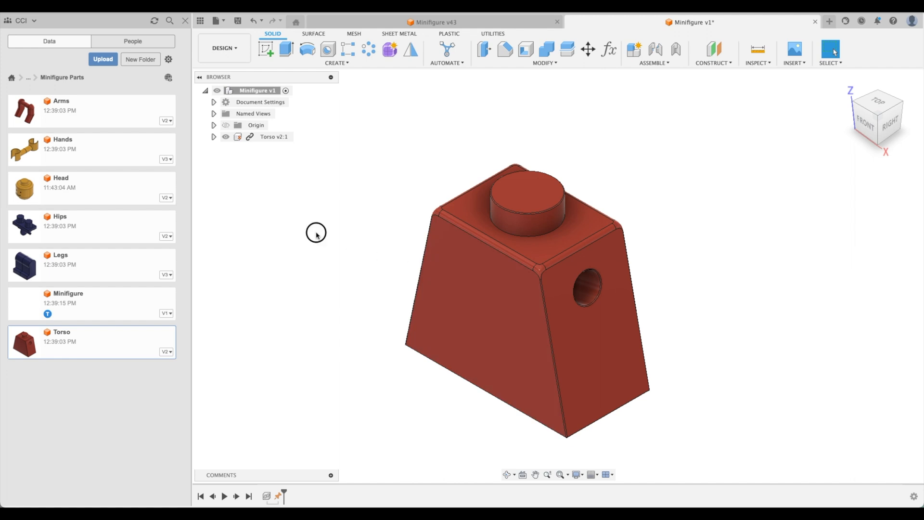
# Insert the Head part into the design and move it straight up along Z, clear of the torso's neck.
pyautogui.rightClick(70, 188)
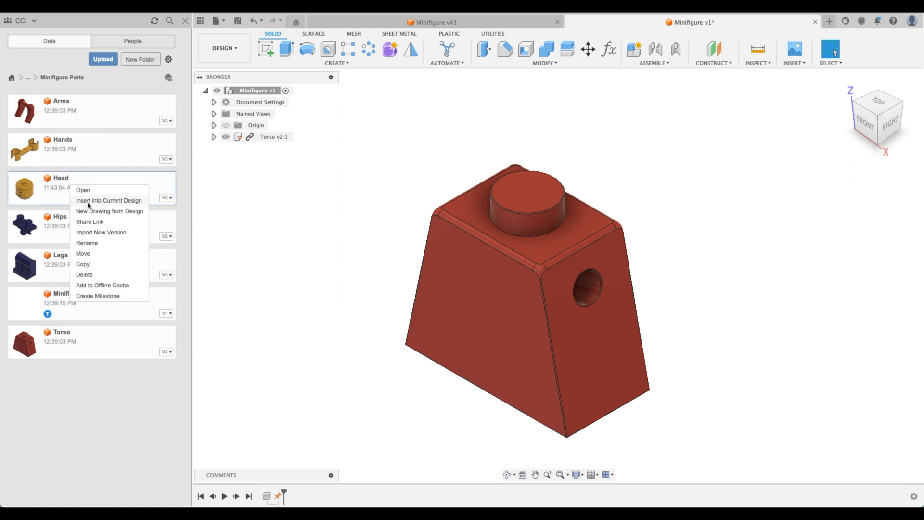
pyautogui.click(89, 201)
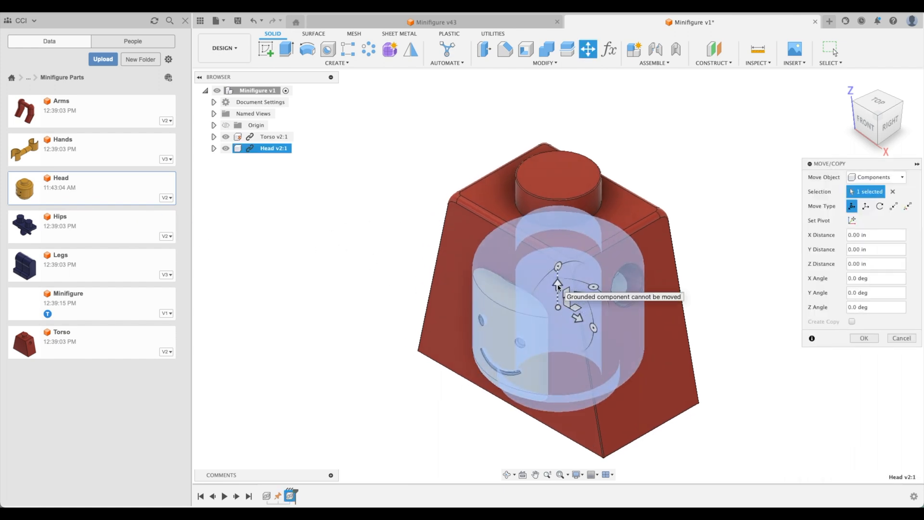
pyautogui.moveTo(556, 285); pyautogui.dragTo(615, 21)
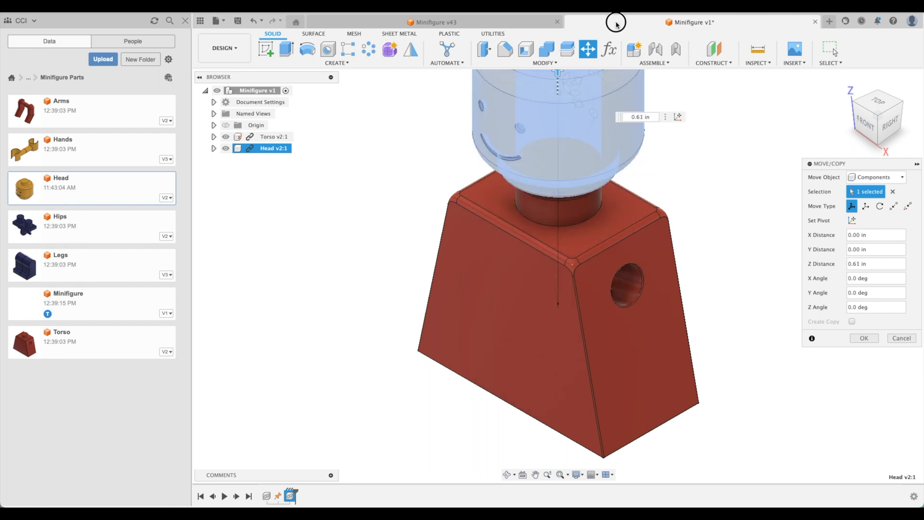
pyautogui.scroll(-3, 665, 200)
pyautogui.moveTo(649, 112); pyautogui.dragTo(618, 167, button='middle')
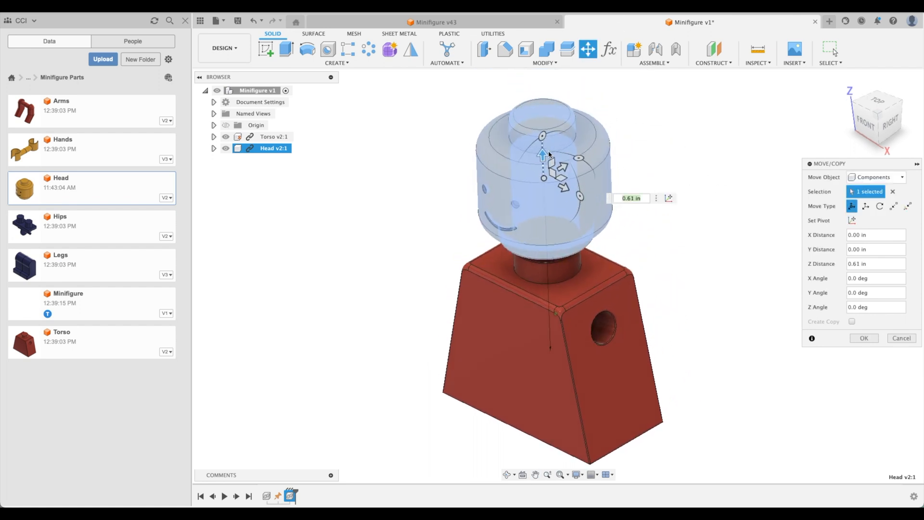
pyautogui.moveTo(544, 152); pyautogui.dragTo(546, 158)
pyautogui.click(863, 338)
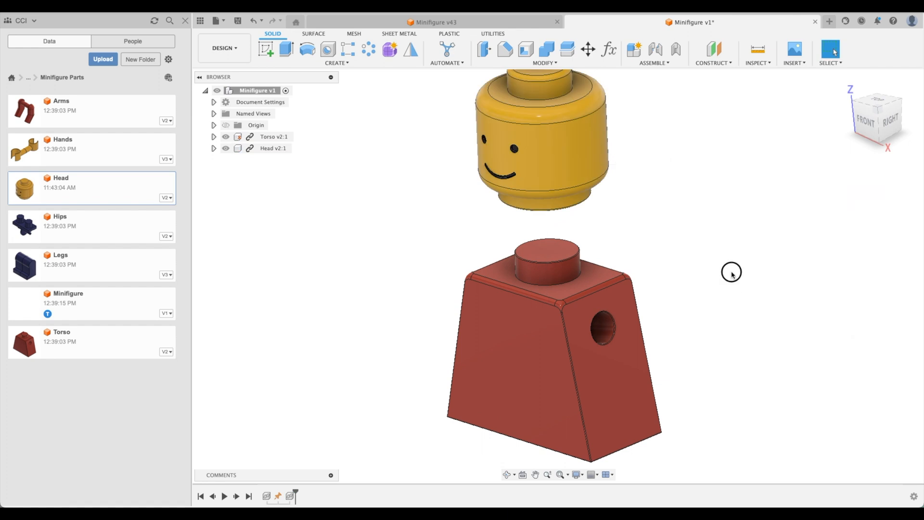
pyautogui.scroll(5, 735, 271)
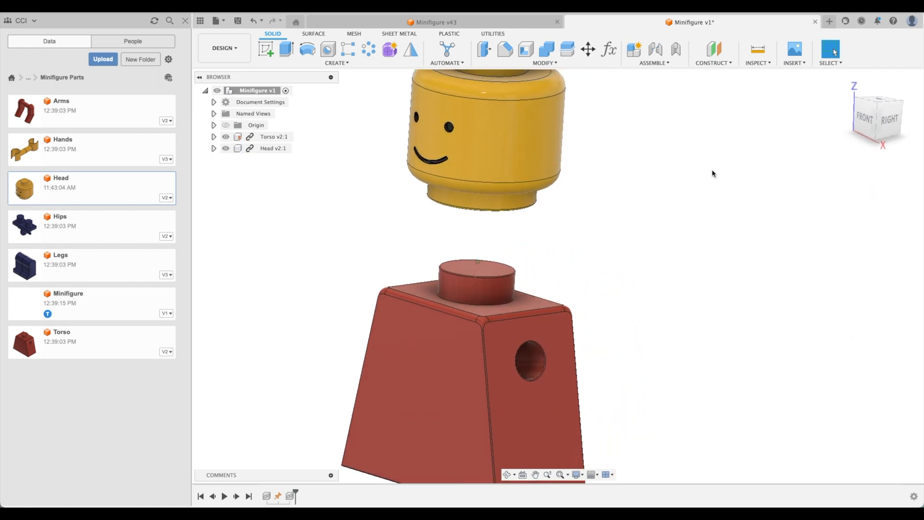
pyautogui.moveTo(659, 97)
pyautogui.keyDown('shift'); pyautogui.mouseDown(button='middle')
pyautogui.moveTo(666, 68)
pyautogui.moveTo(658, 101)
pyautogui.mouseUp(button='middle'); pyautogui.keyUp('shift')
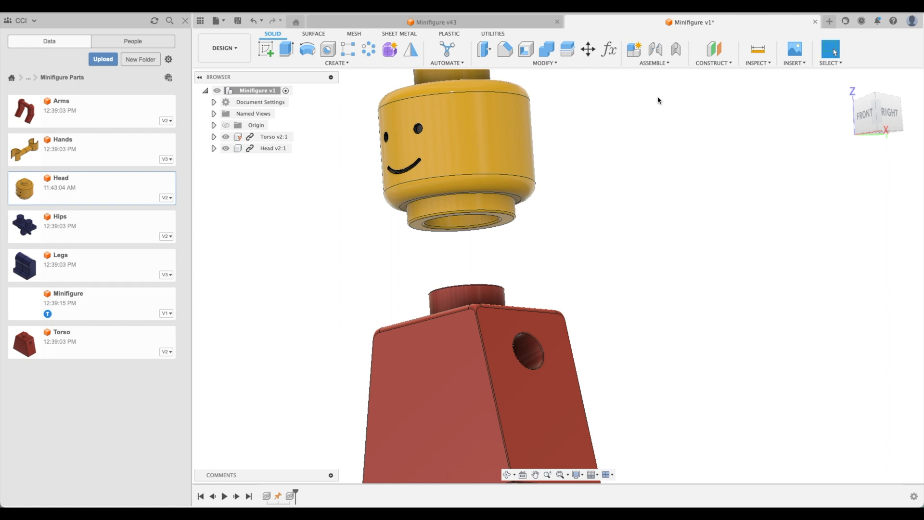
pyautogui.keyDown('shift'); pyautogui.moveTo(665, 116); pyautogui.dragTo(657, 78, button='middle'); pyautogui.keyUp('shift')
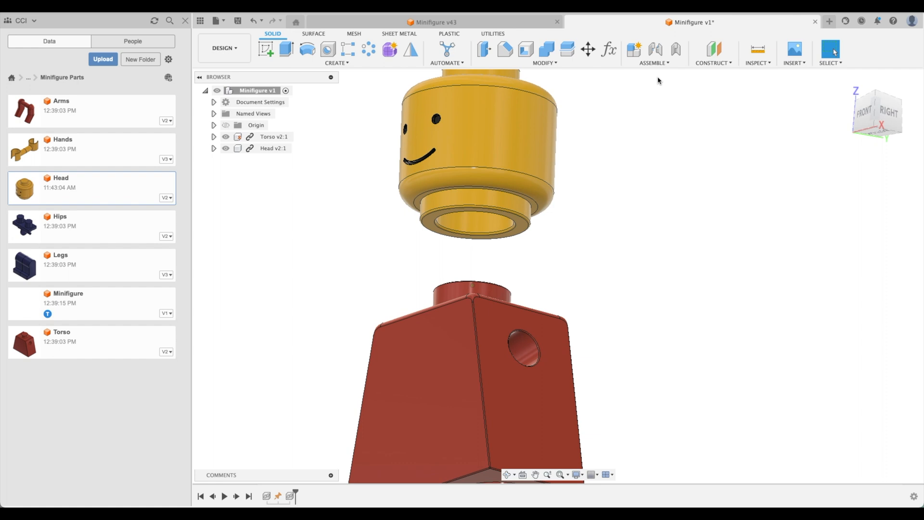
pyautogui.click(654, 48)
pyautogui.scroll(6, 482, 218)
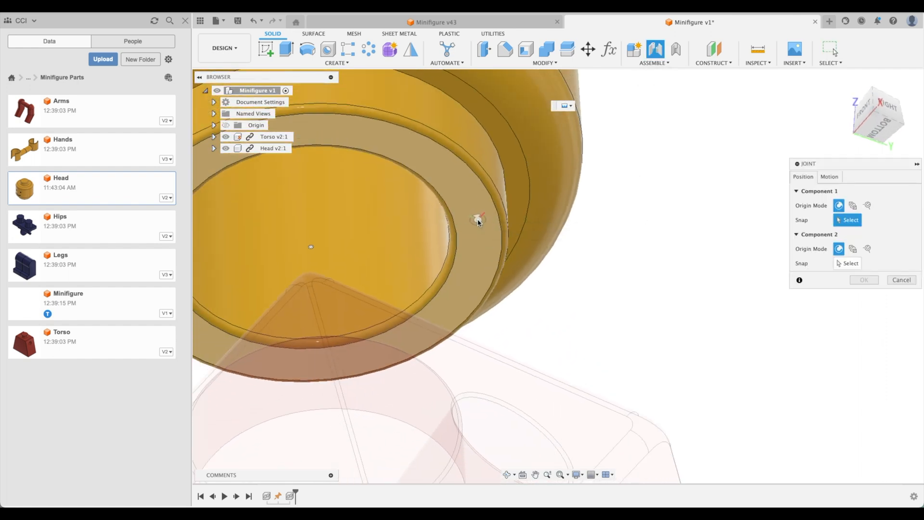
pyautogui.click(476, 217)
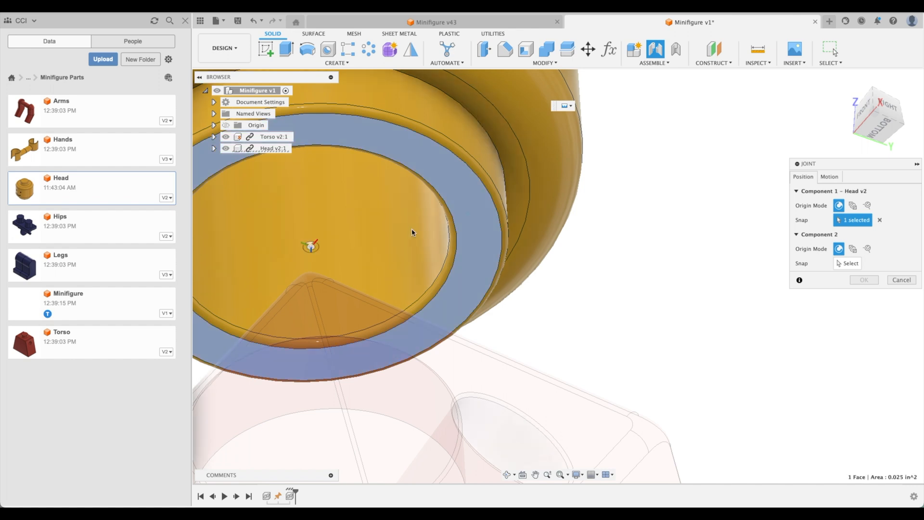
pyautogui.click(311, 247)
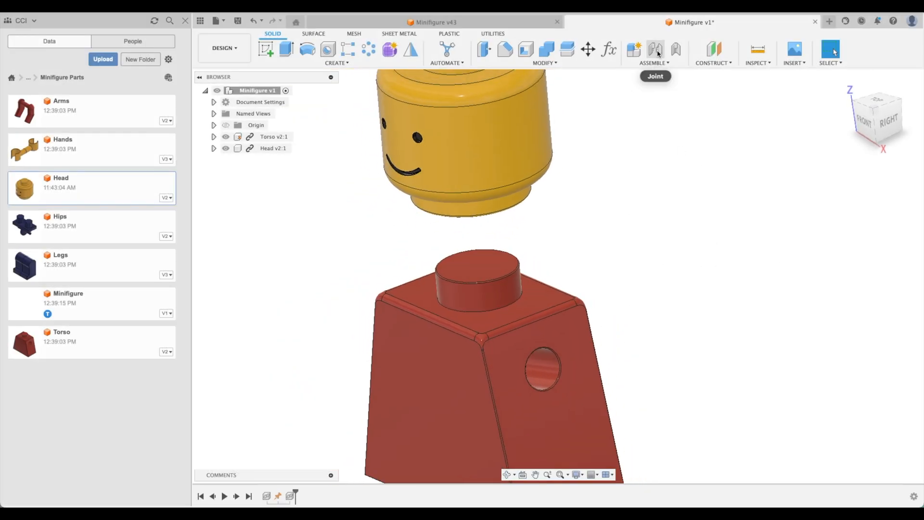
# Joint the head to the torso, snapping the centre of its underside ring face to the centre of the neck's base on the torso's top face.
pyautogui.click(657, 53)
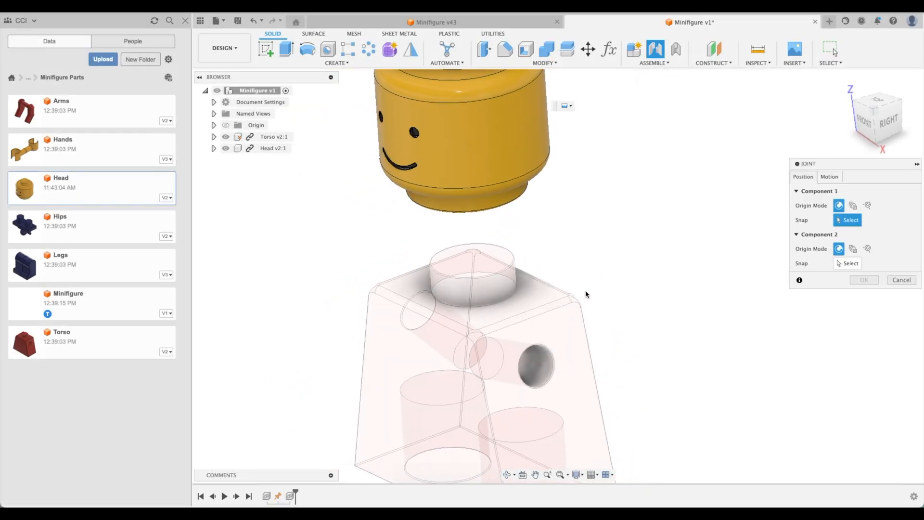
pyautogui.keyDown('shift'); pyautogui.moveTo(556, 291); pyautogui.dragTo(590, 263, button='middle'); pyautogui.keyUp('shift')
pyautogui.scroll(5, 590, 263)
pyautogui.click(511, 233)
pyautogui.click(373, 240)
pyautogui.scroll(-4, 529, 258)
pyautogui.keyDown('shift'); pyautogui.moveTo(618, 221); pyautogui.dragTo(597, 356, button='middle'); pyautogui.keyUp('shift')
pyautogui.click(534, 296)
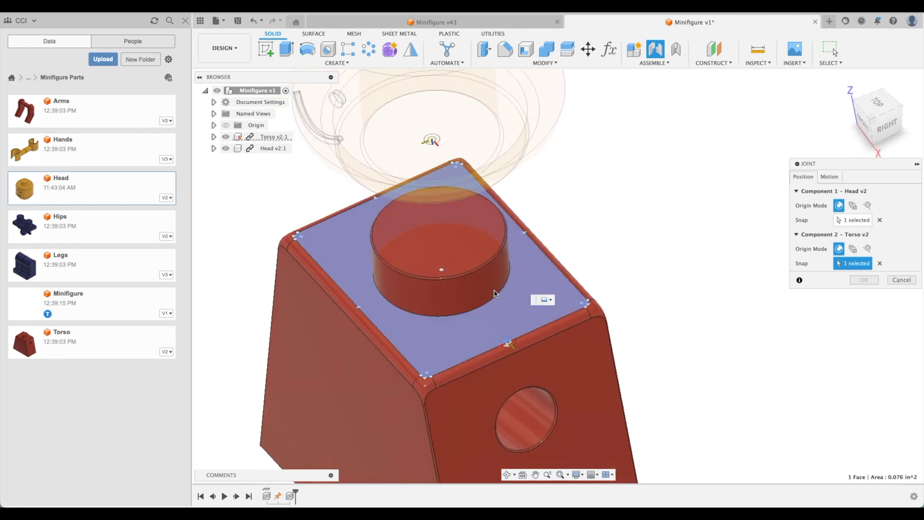
pyautogui.click(440, 269)
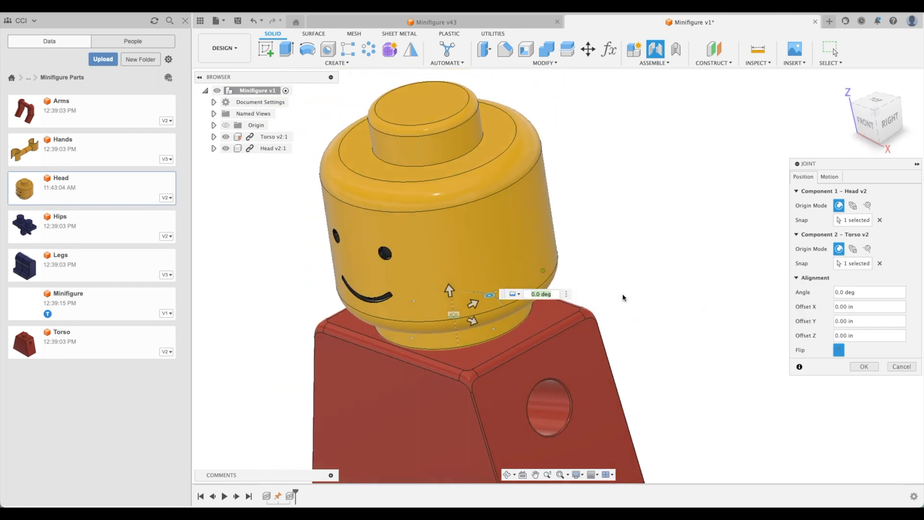
# Set the head joint's motion type to Revolute about the Z axis and return to the home view.
pyautogui.keyDown('shift'); pyautogui.moveTo(546, 286); pyautogui.dragTo(568, 227, button='middle'); pyautogui.keyUp('shift')
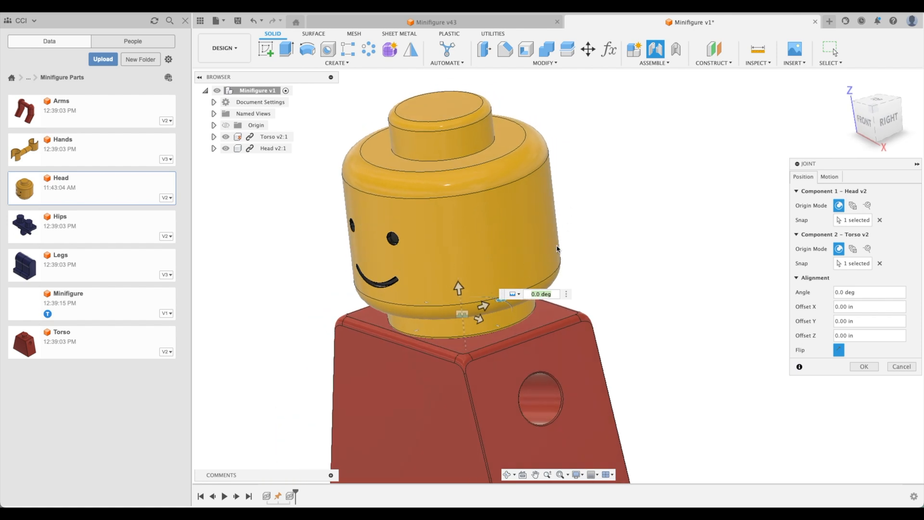
pyautogui.click(835, 180)
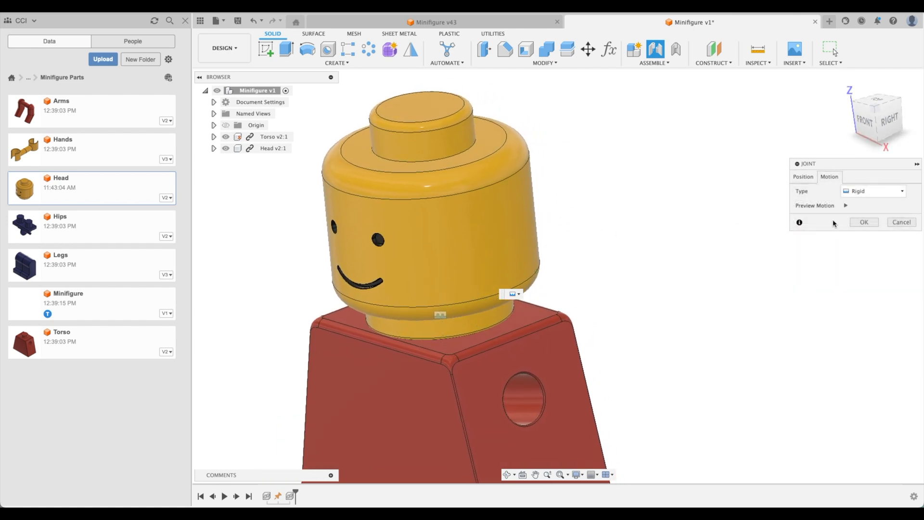
pyautogui.click(867, 192)
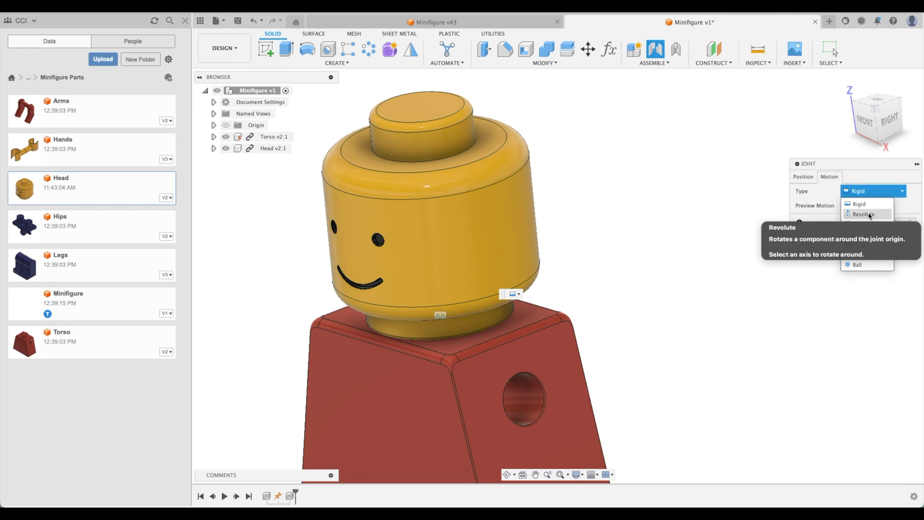
pyautogui.click(868, 214)
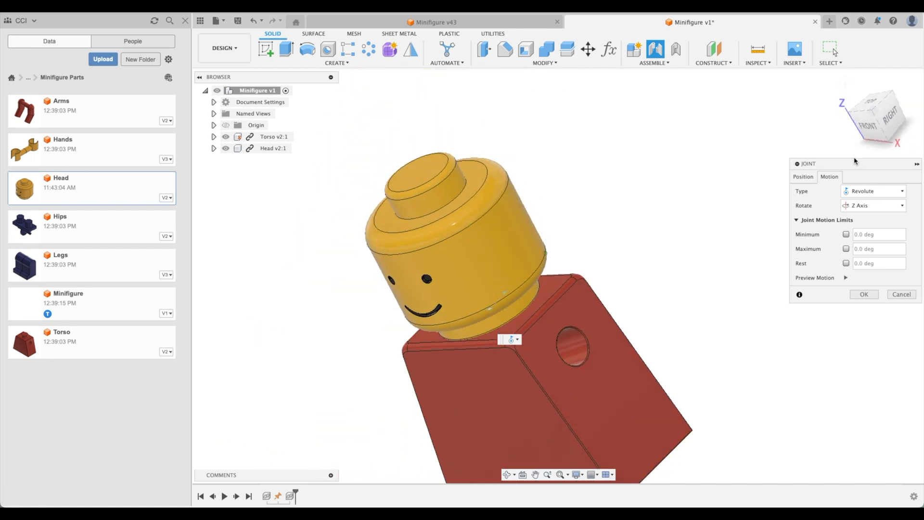
pyautogui.click(846, 84)
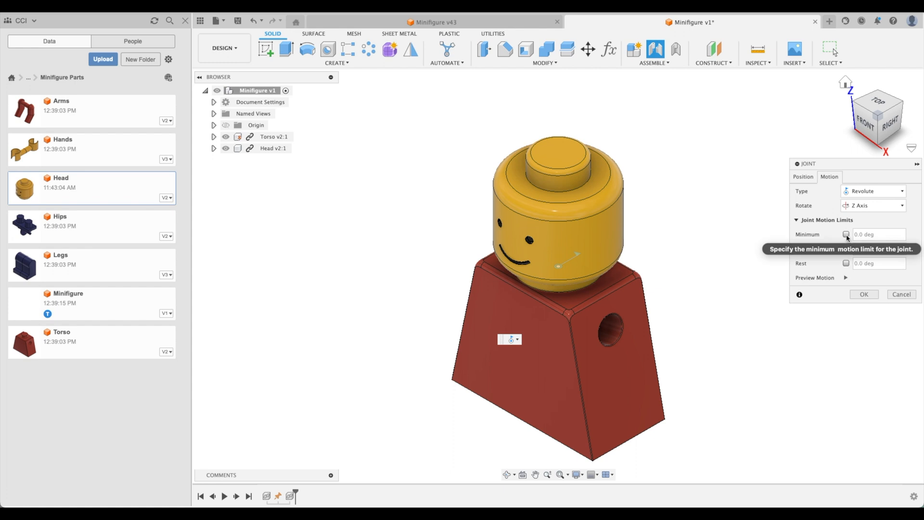
# Limit the head's rotation to a minimum of -120 deg and a maximum of 120 deg, preview the limits and accept the joint.
pyautogui.click(845, 234)
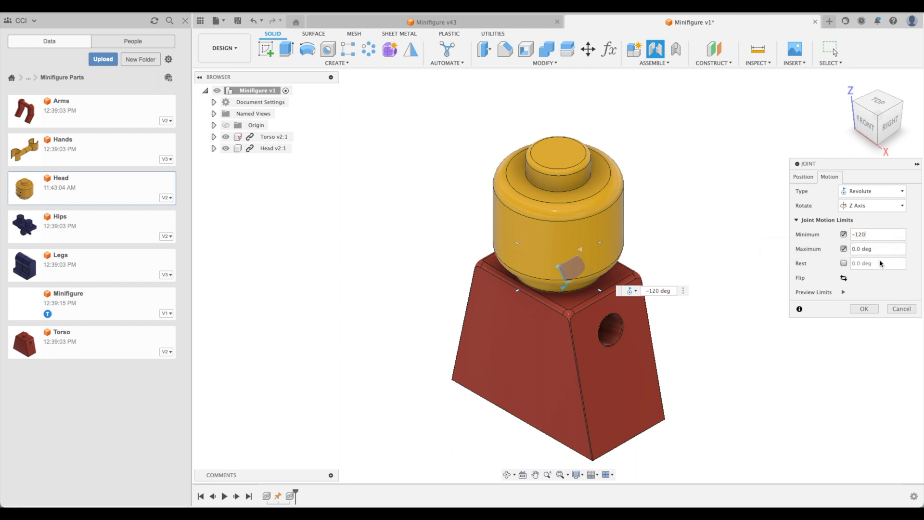
pyautogui.click(876, 249)
pyautogui.click(844, 294)
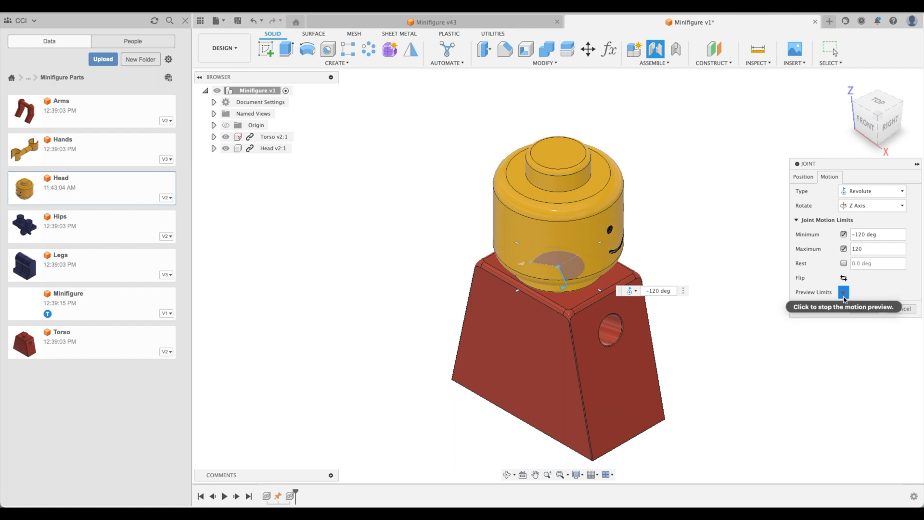
pyautogui.click(863, 308)
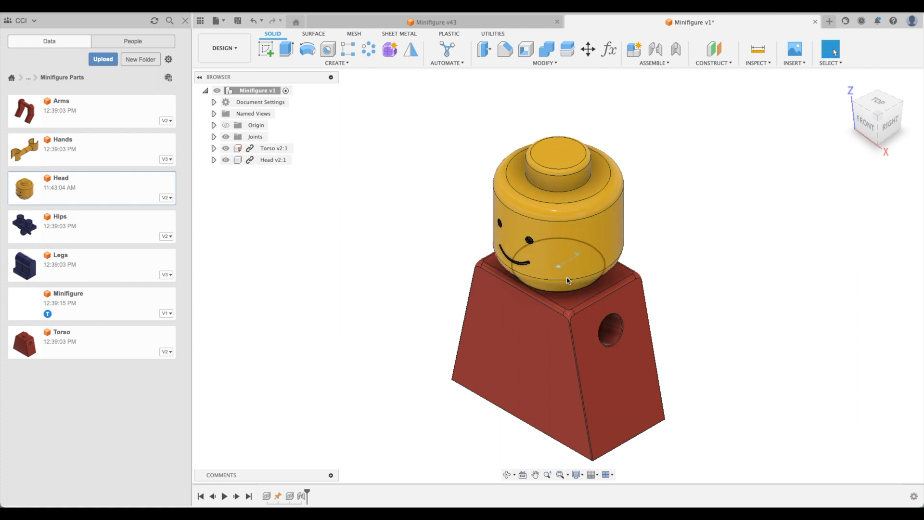
# Rename the new revolute joint to "Head to Torso" and hide it.
pyautogui.click(215, 137)
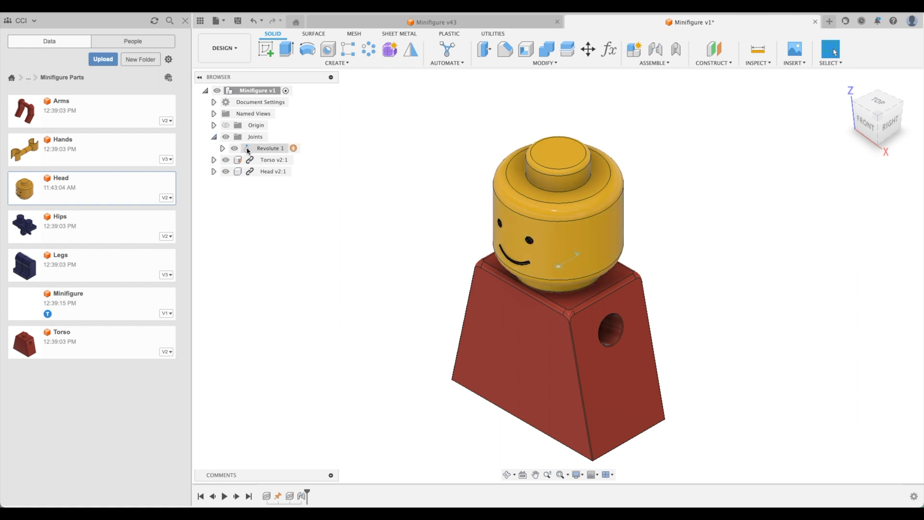
pyautogui.click(263, 150)
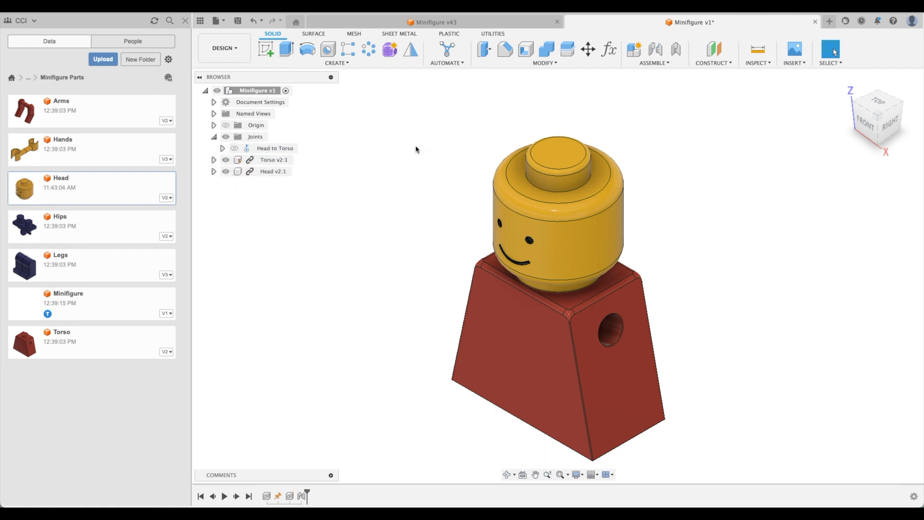
# Insert the Hips part into the current design and accept its default position beneath the torso.
pyautogui.keyDown('shift'); pyautogui.moveTo(368, 268); pyautogui.dragTo(401, 302, button='middle'); pyautogui.keyUp('shift')
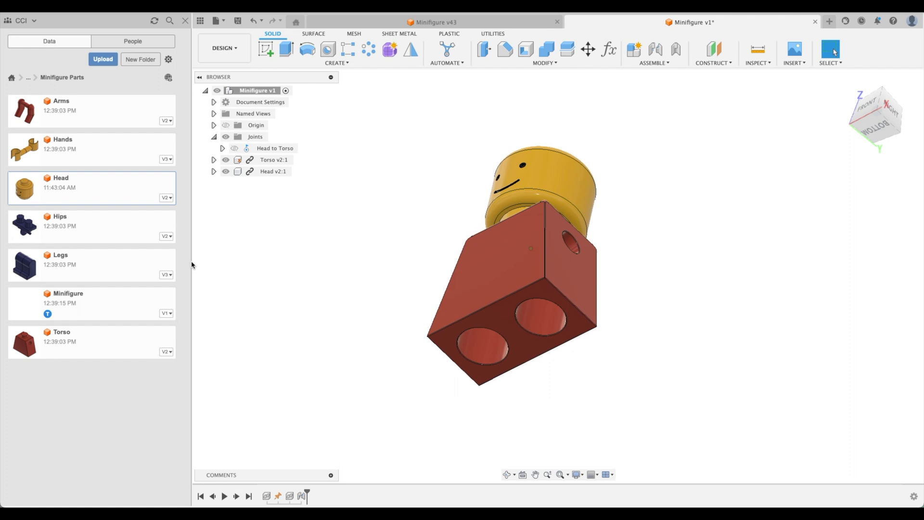
pyautogui.rightClick(57, 220)
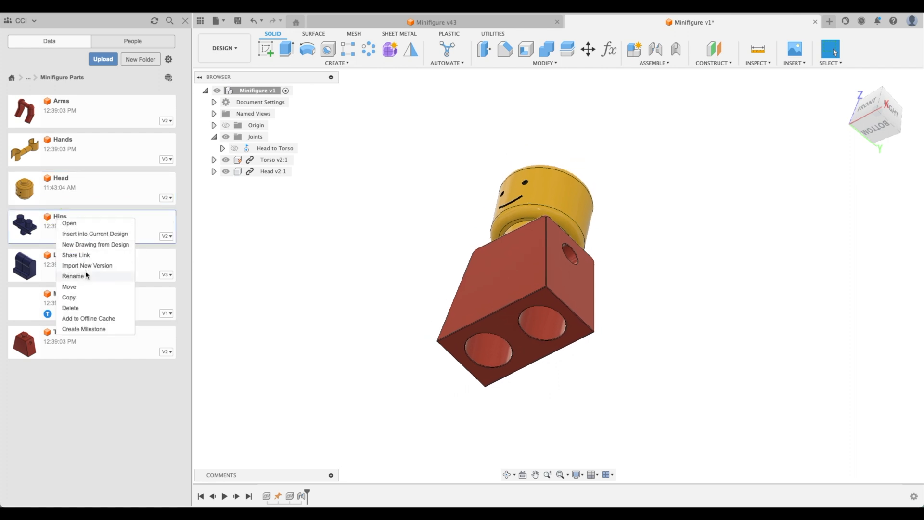
pyautogui.click(95, 234)
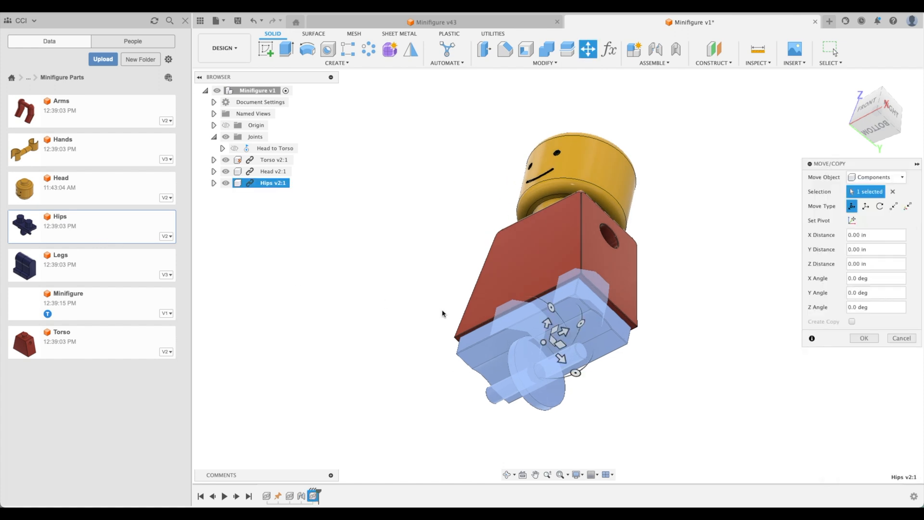
pyautogui.keyDown('shift'); pyautogui.moveTo(555, 274); pyautogui.dragTo(546, 366, button='middle'); pyautogui.keyUp('shift')
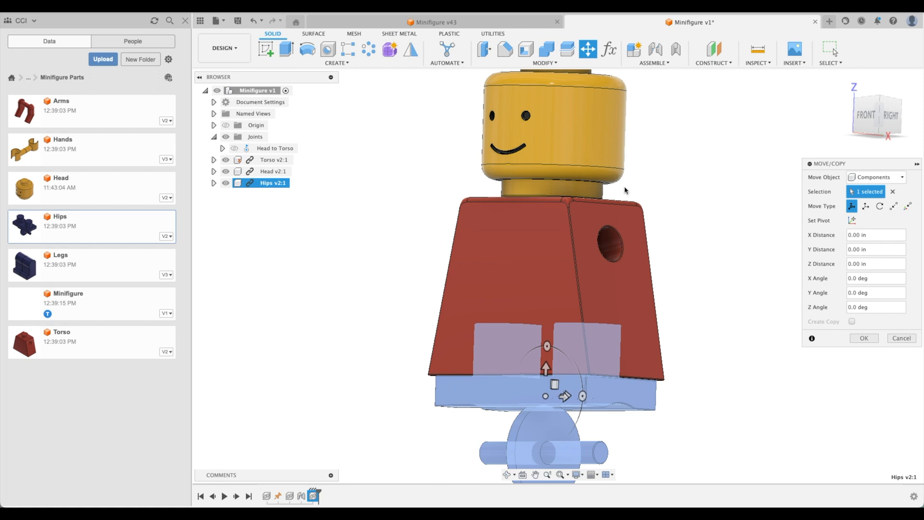
pyautogui.scroll(2, 626, 192)
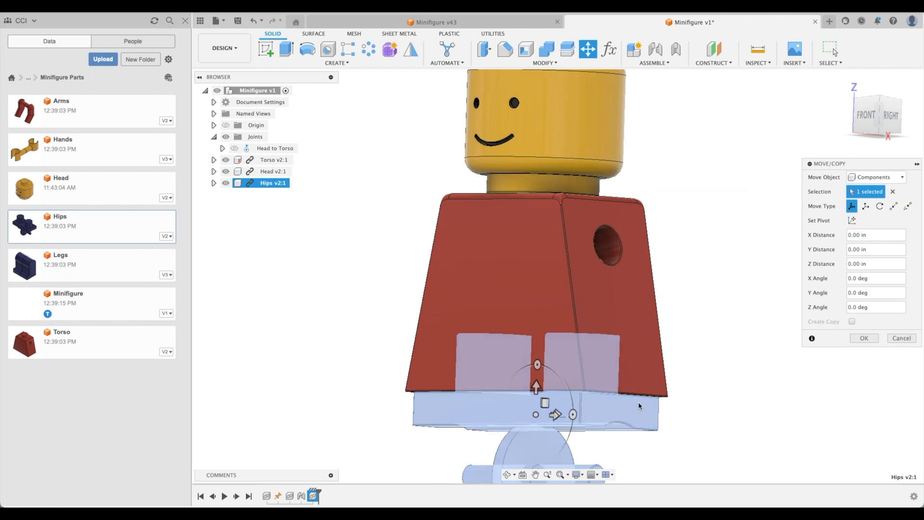
pyautogui.scroll(-1, 638, 403)
pyautogui.moveTo(638, 402); pyautogui.dragTo(631, 392, button='middle')
pyautogui.keyDown('shift'); pyautogui.moveTo(631, 441); pyautogui.dragTo(563, 332, button='middle'); pyautogui.keyUp('shift')
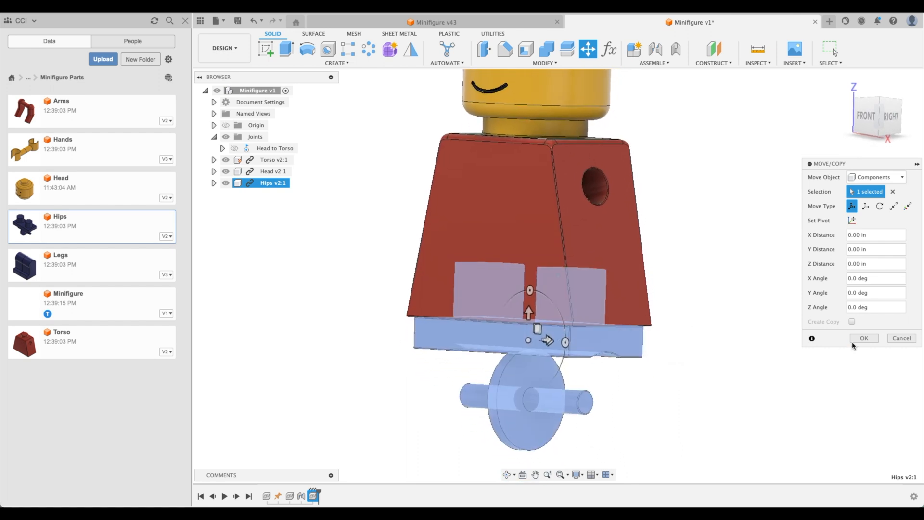
pyautogui.click(864, 338)
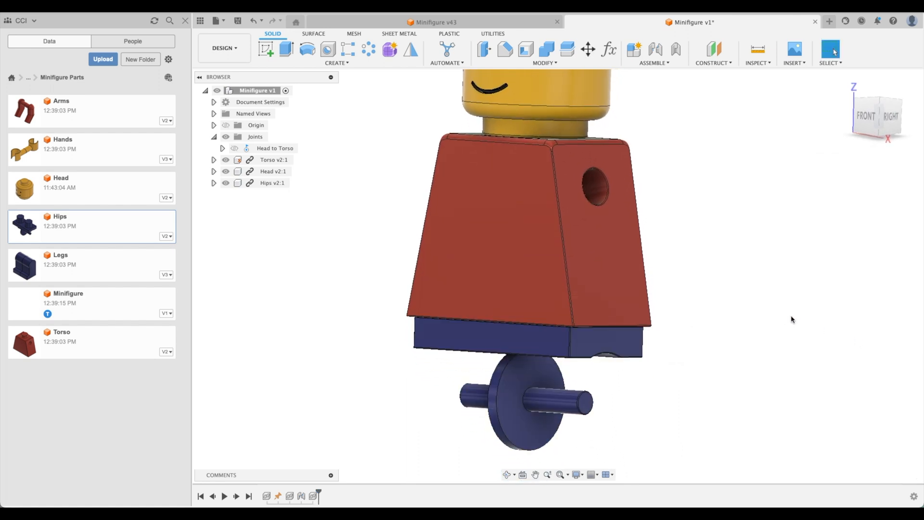
# Create a rigid as-built joint between the hips and the torso.
pyautogui.click(674, 52)
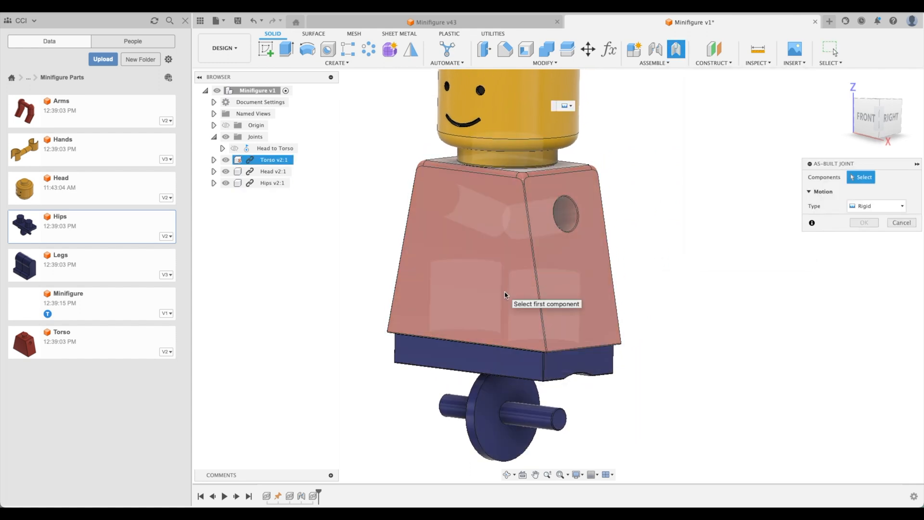
pyautogui.click(503, 326)
pyautogui.click(503, 267)
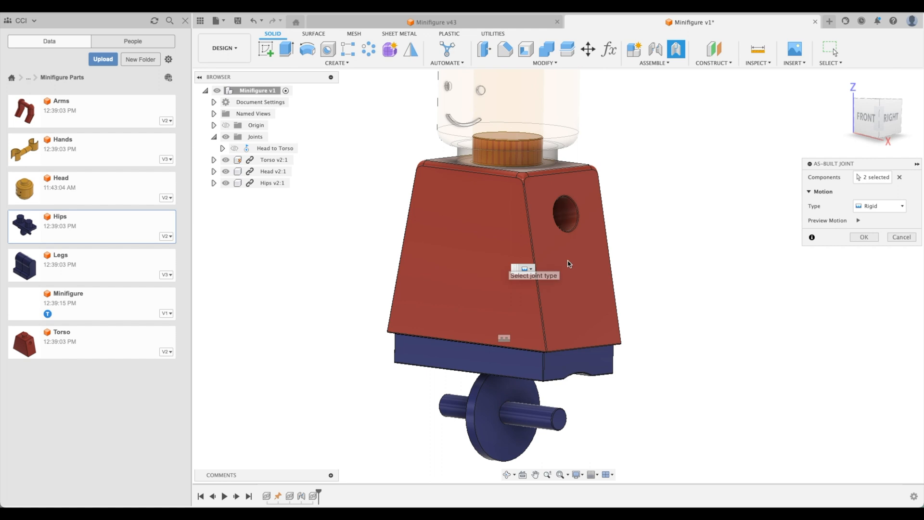
pyautogui.click(864, 237)
pyautogui.keyDown('shift'); pyautogui.moveTo(856, 241); pyautogui.dragTo(297, 199, button='middle'); pyautogui.keyUp('shift')
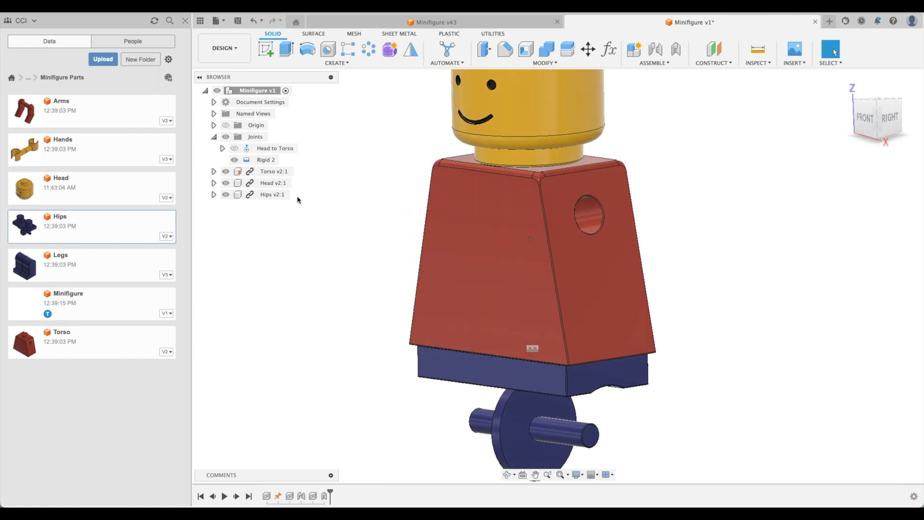
# Rename the new rigid joint to "Hips to Torso", hide it and return to the home view.
pyautogui.click(263, 161)
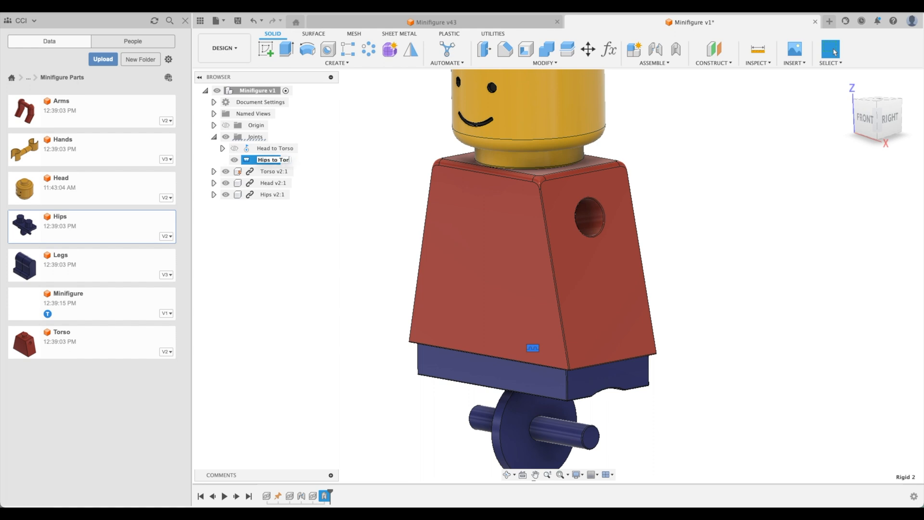
pyautogui.click(273, 225)
pyautogui.click(234, 160)
pyautogui.scroll(-2, 292, 270)
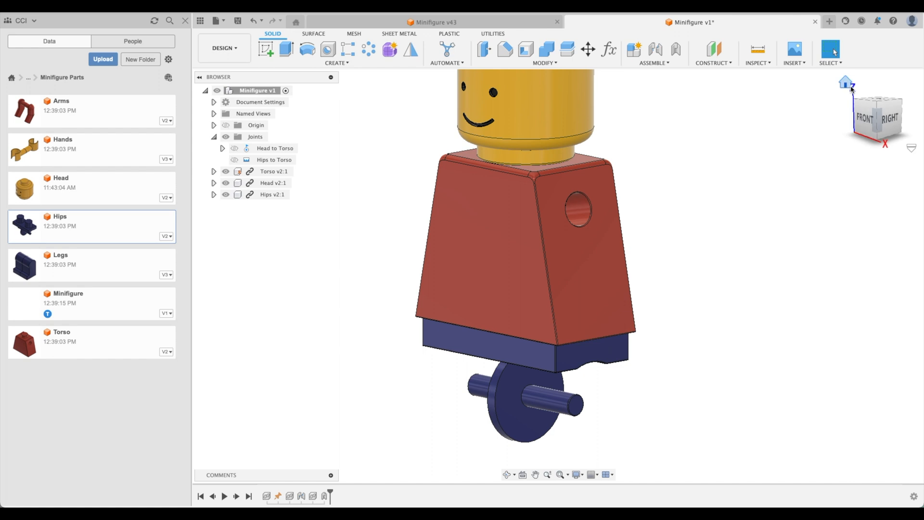
pyautogui.click(852, 88)
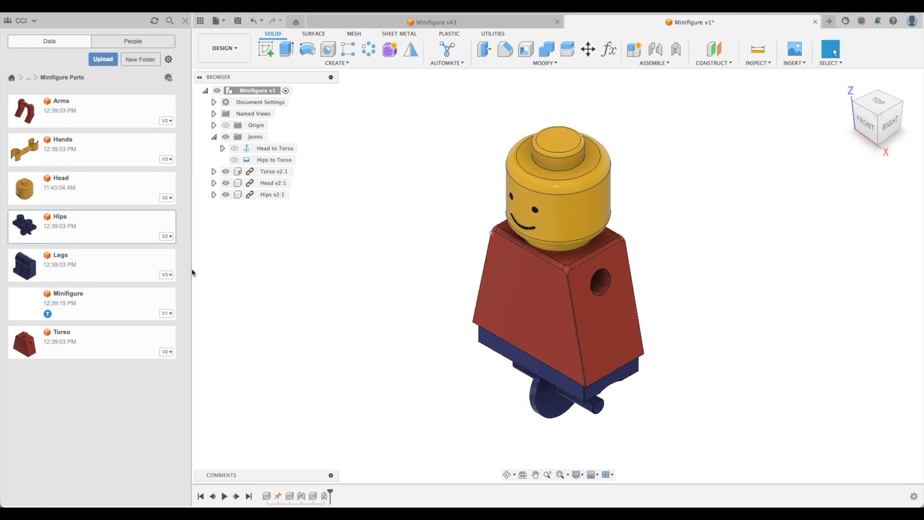
# Insert the Legs part into the current design, moved -0.70 in along Z so it sits below the hips.
pyautogui.rightClick(93, 265)
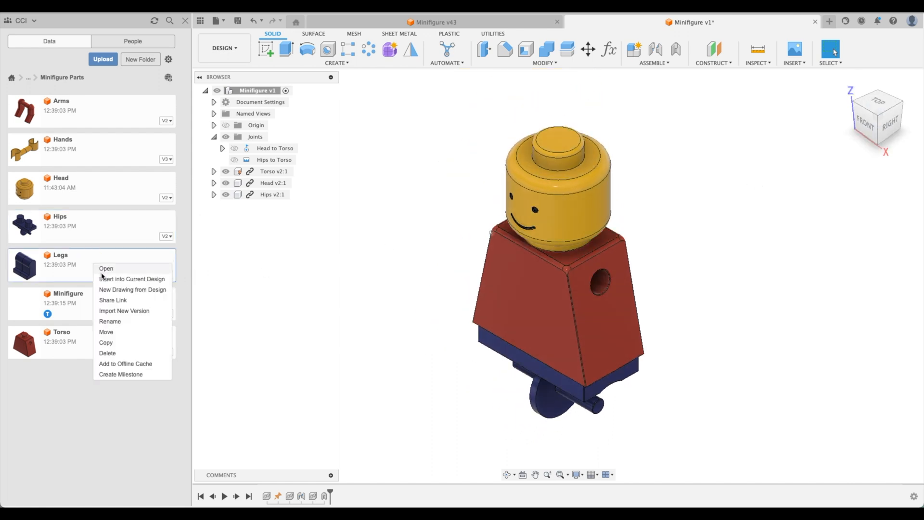
pyautogui.click(107, 280)
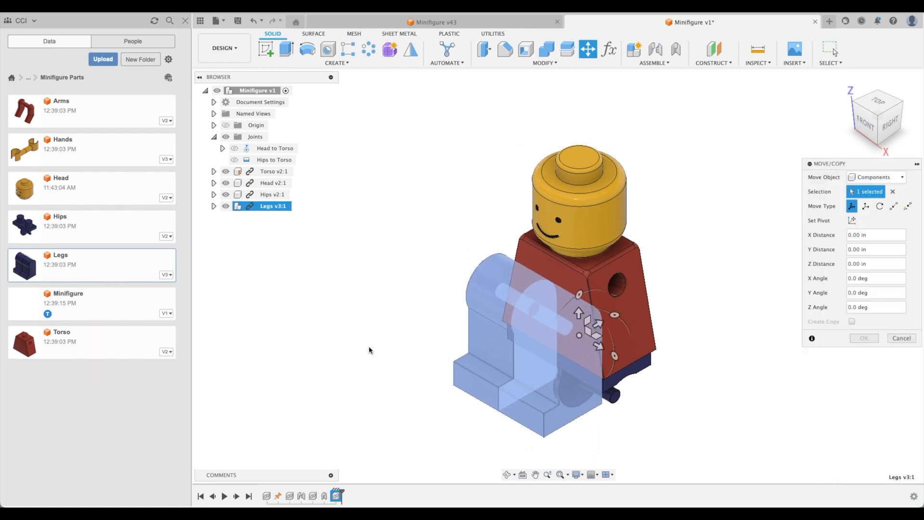
pyautogui.moveTo(580, 310); pyautogui.dragTo(587, 444)
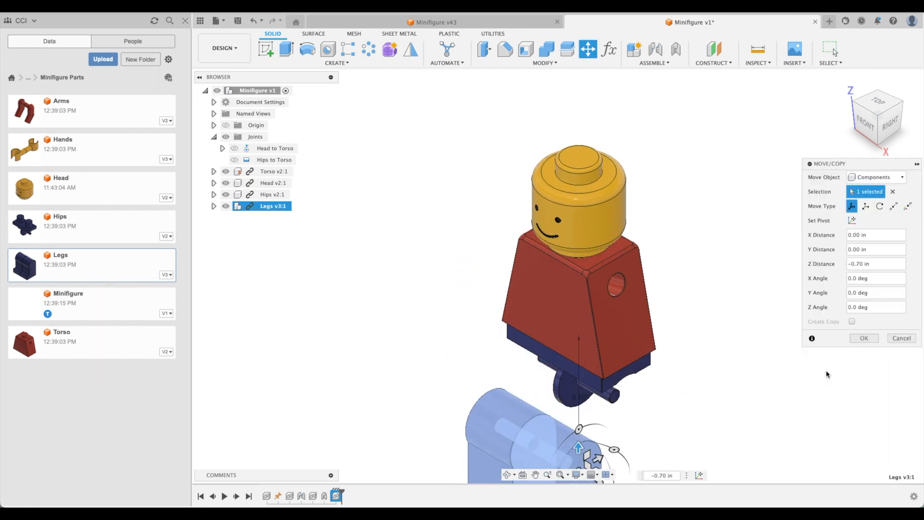
pyautogui.scroll(3, 825, 373)
pyautogui.click(863, 337)
# Move the left and right legs apart so the inner hole of the right leg is accessible.
pyautogui.moveTo(542, 307); pyautogui.dragTo(709, 325)
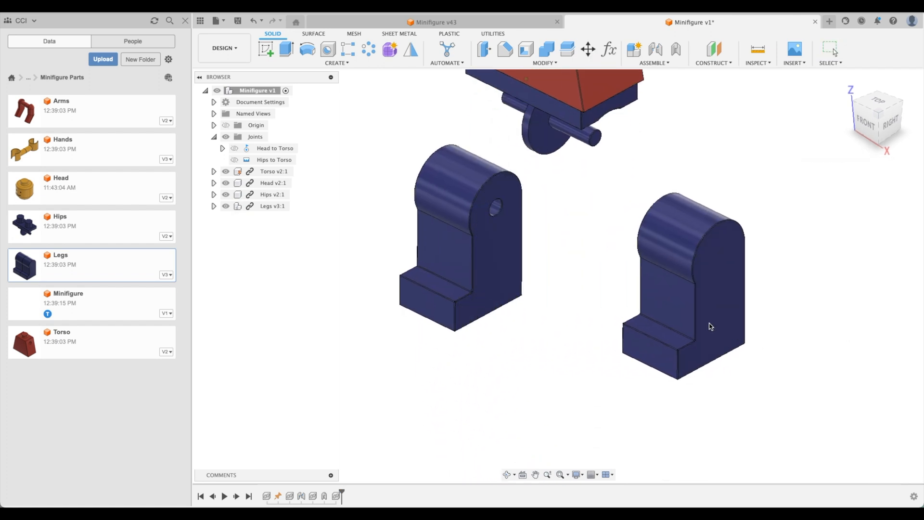
pyautogui.moveTo(491, 285); pyautogui.dragTo(441, 263)
pyautogui.keyDown('shift'); pyautogui.moveTo(472, 260); pyautogui.dragTo(675, 109, button='middle'); pyautogui.keyUp('shift')
# Joint the right leg to the hips, snapping its inner hole to the hips' disc, flipped with an angle of 180 deg.
pyautogui.click(659, 56)
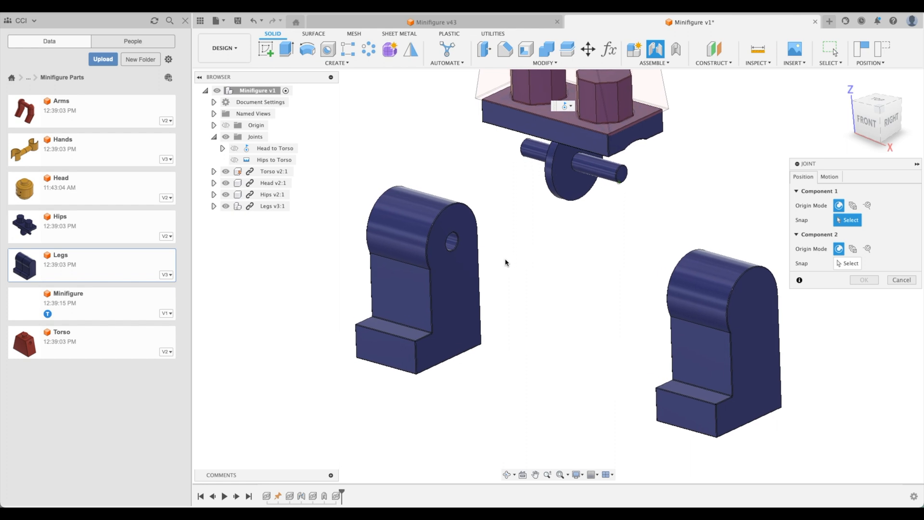
pyautogui.scroll(3, 470, 258)
pyautogui.click(462, 246)
pyautogui.keyDown('shift'); pyautogui.moveTo(548, 258); pyautogui.dragTo(691, 166, button='middle'); pyautogui.keyUp('shift')
pyautogui.click(690, 171)
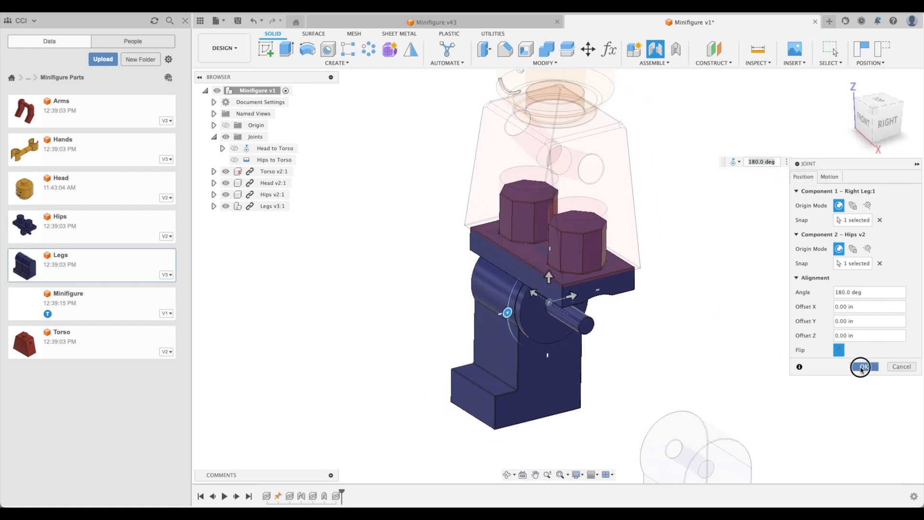
pyautogui.click(861, 367)
# Joint the left leg to the hips, snapping its inner hole to the centre of the disc's outer face, and accept the flipped alignment.
pyautogui.click(655, 48)
pyautogui.keyDown('shift'); pyautogui.moveTo(790, 287); pyautogui.dragTo(600, 368, button='middle'); pyautogui.keyUp('shift')
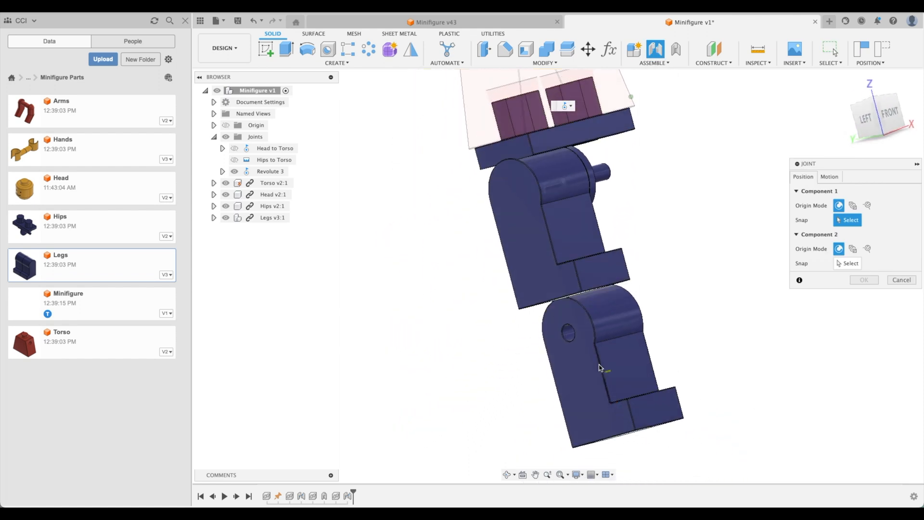
pyautogui.click(565, 357)
pyautogui.keyDown('shift'); pyautogui.moveTo(564, 355); pyautogui.dragTo(609, 202, button='middle'); pyautogui.keyUp('shift')
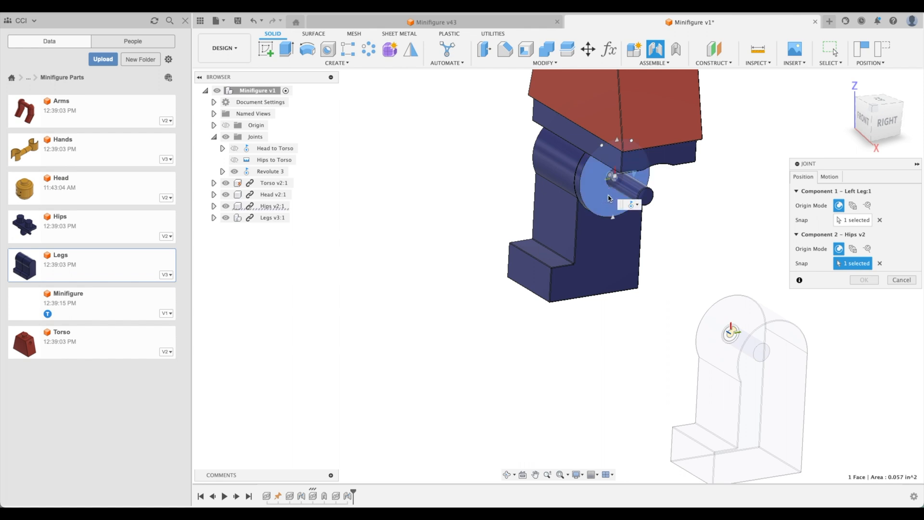
pyautogui.click(609, 198)
pyautogui.keyDown('shift'); pyautogui.moveTo(618, 200); pyautogui.dragTo(639, 228, button='middle'); pyautogui.keyUp('shift')
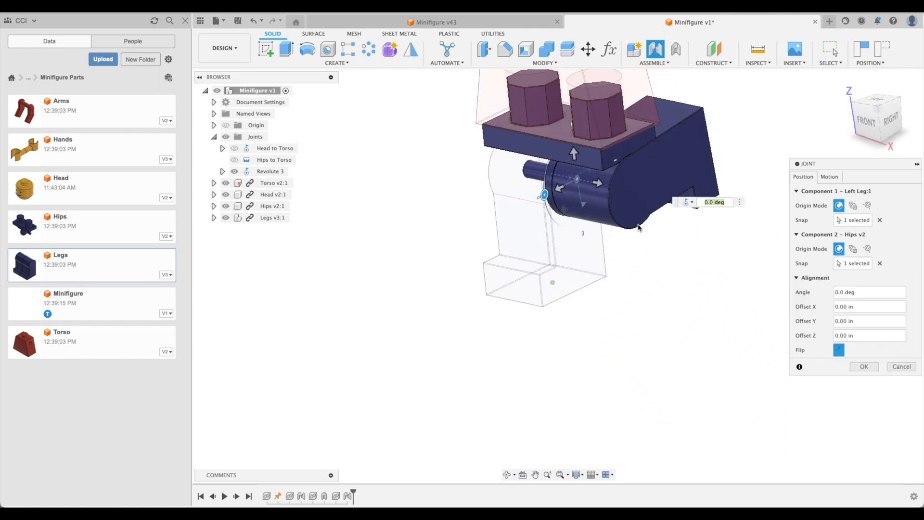
pyautogui.click(864, 367)
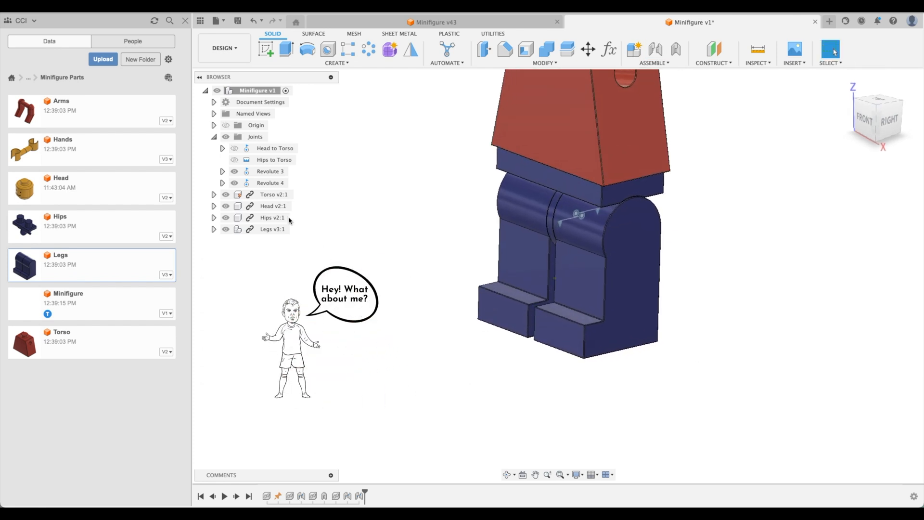
# Rename the two leg joints to "R Leg to Hips" and "L Leg to Hips".
pyautogui.click(266, 173)
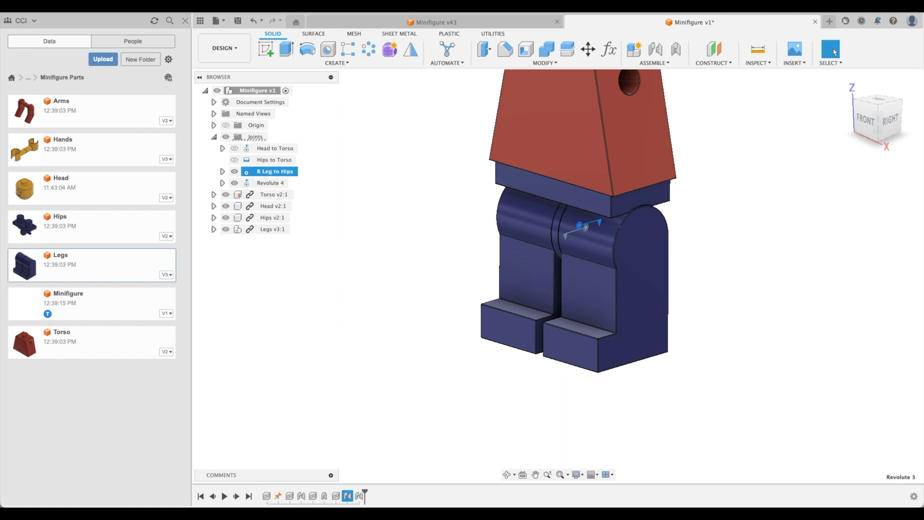
pyautogui.click(267, 185)
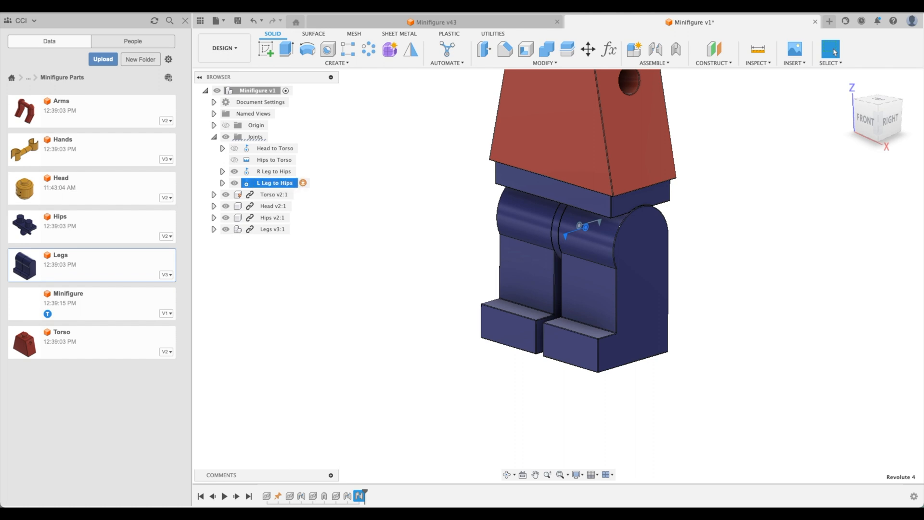
# Edit the right leg's joint, enabling motion limits with a minimum of -10 deg and a maximum of 0 deg.
pyautogui.rightClick(258, 172)
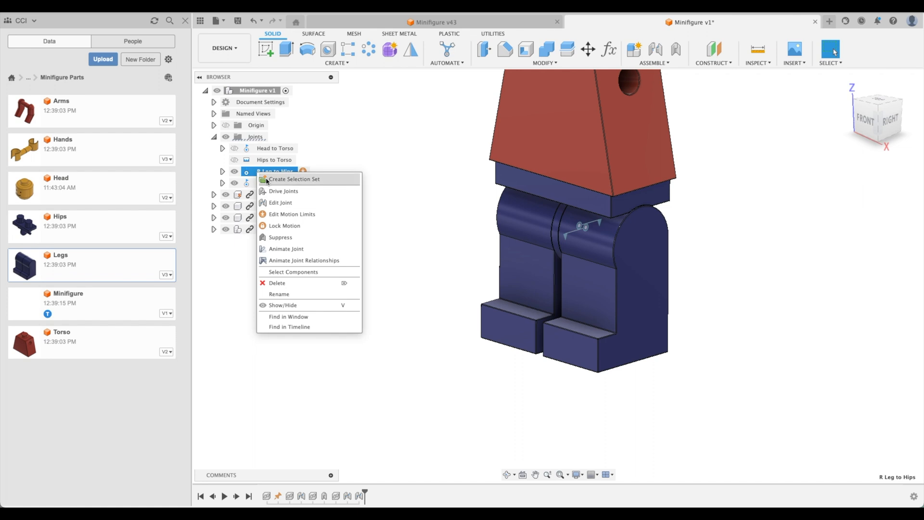
pyautogui.click(282, 202)
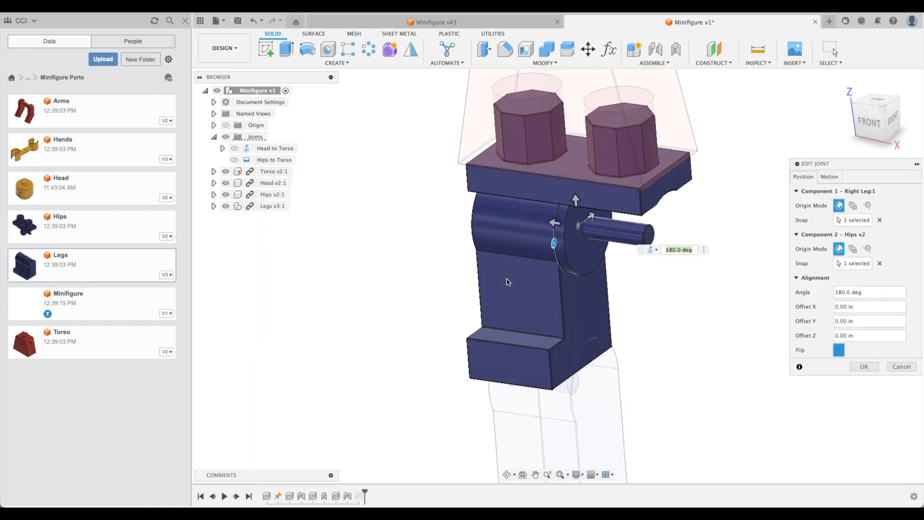
pyautogui.click(829, 177)
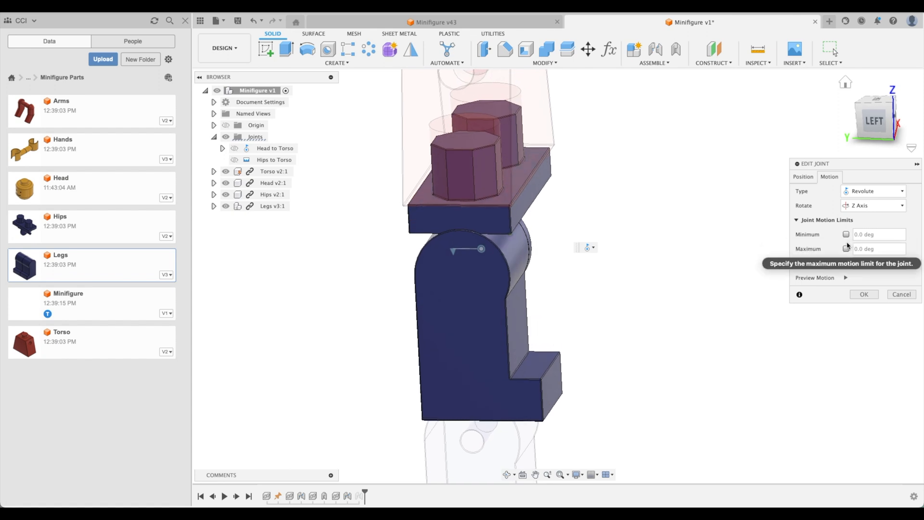
pyautogui.click(874, 240)
pyautogui.click(879, 236)
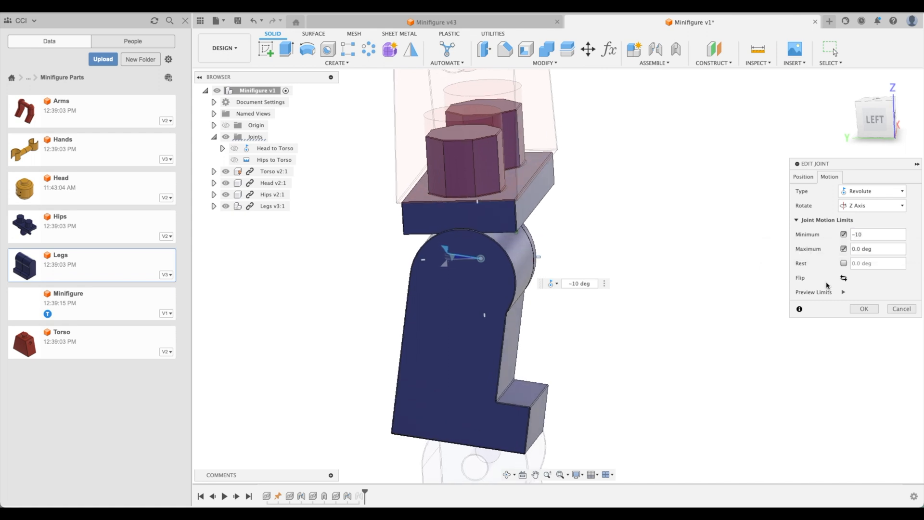
# Change the right leg joint's minimum limit to -60 deg so the raised leg clears the hips, and accept the edit.
pyautogui.moveTo(475, 254); pyautogui.dragTo(505, 233)
pyautogui.scroll(5, 530, 263)
pyautogui.scroll(-1, 649, 246)
pyautogui.moveTo(644, 245); pyautogui.dragTo(593, 262)
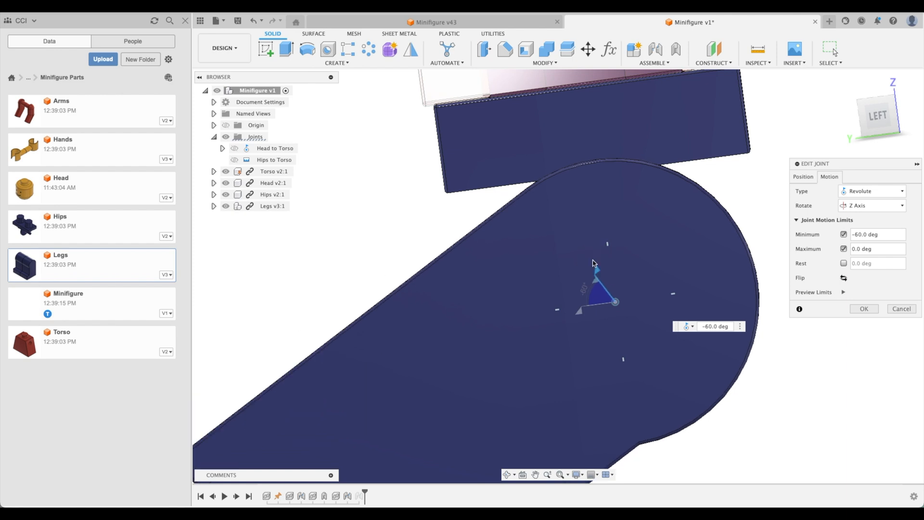
pyautogui.scroll(-5, 593, 263)
pyautogui.keyDown('shift'); pyautogui.moveTo(749, 329); pyautogui.dragTo(731, 341, button='middle'); pyautogui.keyUp('shift')
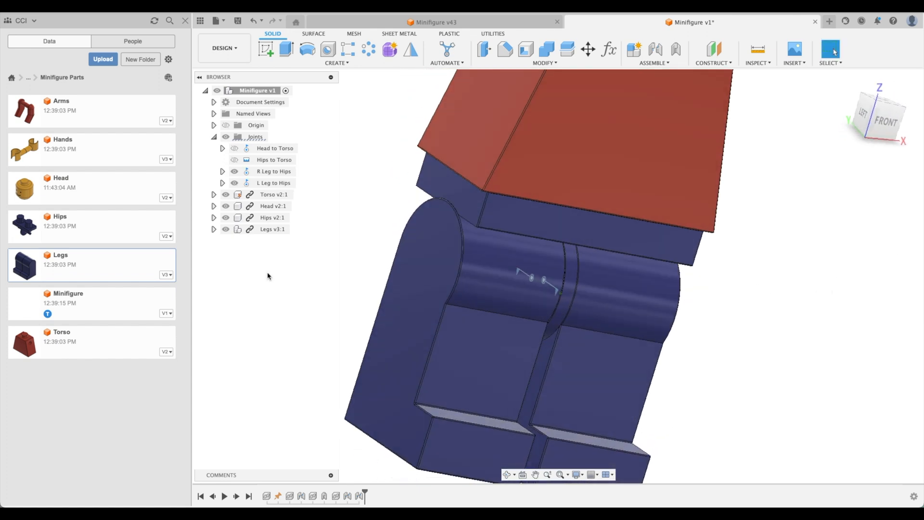
# Edit the left leg's joint, enabling motion limits with a minimum of -60 deg and a maximum of 270 deg.
pyautogui.rightClick(262, 185)
pyautogui.click(288, 219)
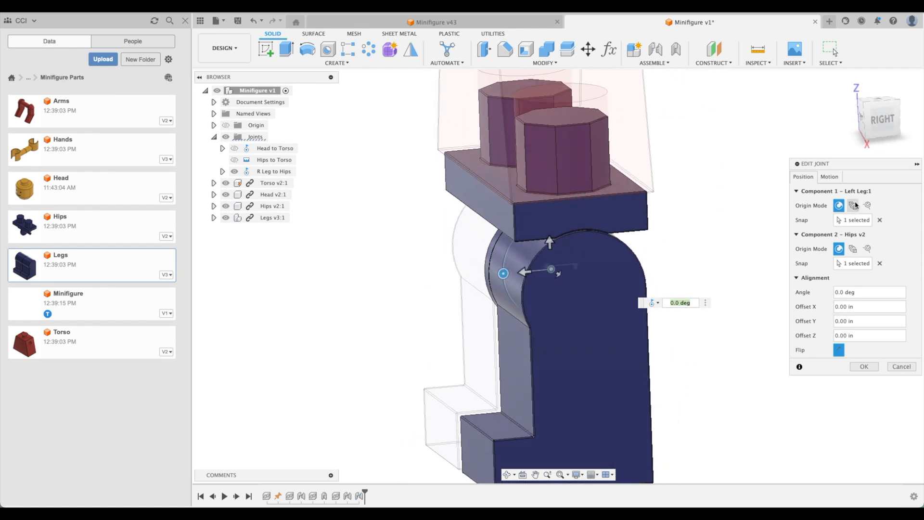
pyautogui.click(829, 176)
pyautogui.click(845, 235)
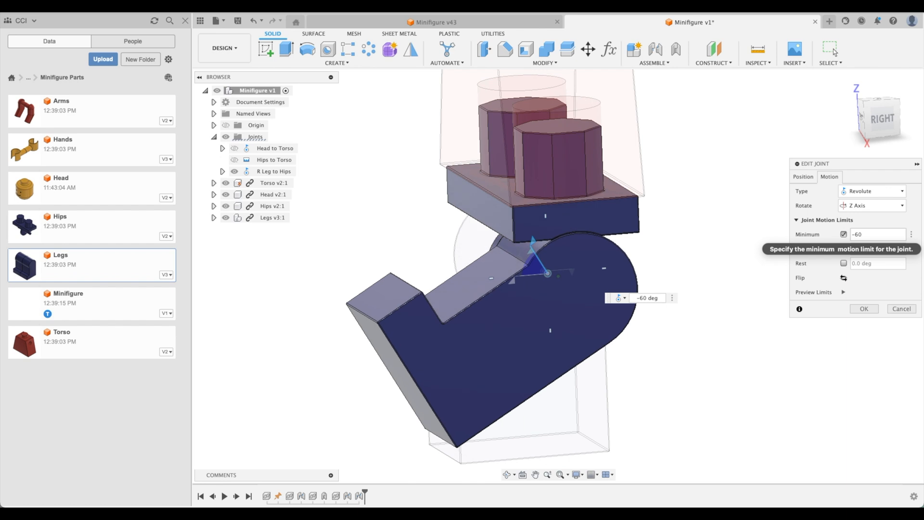
pyautogui.click(845, 279)
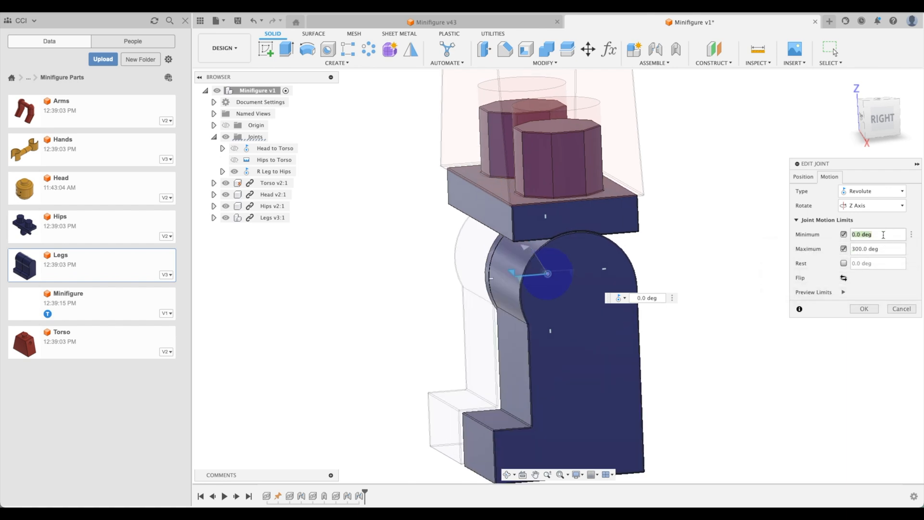
pyautogui.tripleClick(883, 235)
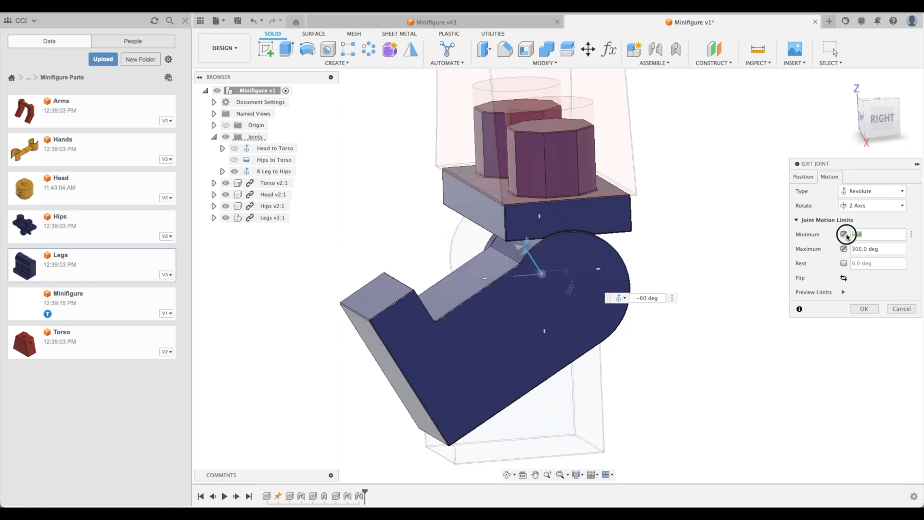
pyautogui.write('0')
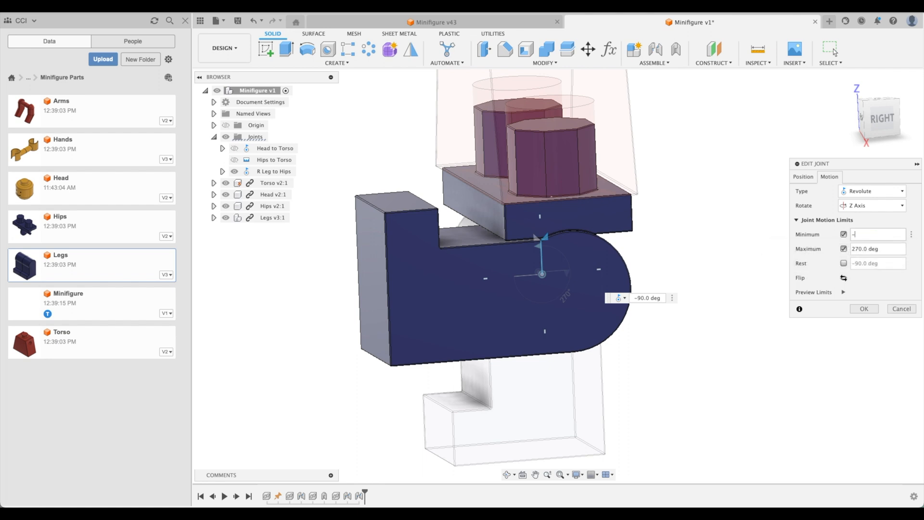
pyautogui.click(835, 52)
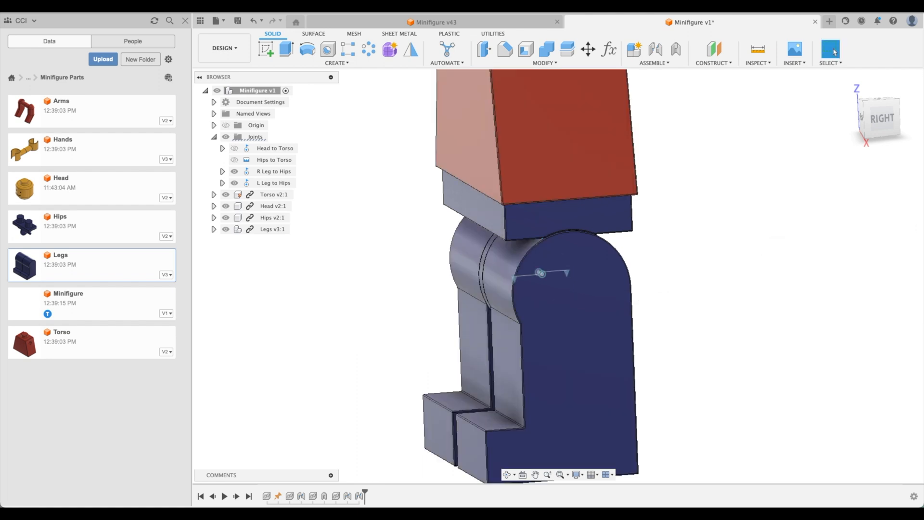
# Reopen the left leg's joint for editing and rotate its minimum motion limit to 60 deg.
pyautogui.rightClick(247, 183)
pyautogui.click(269, 215)
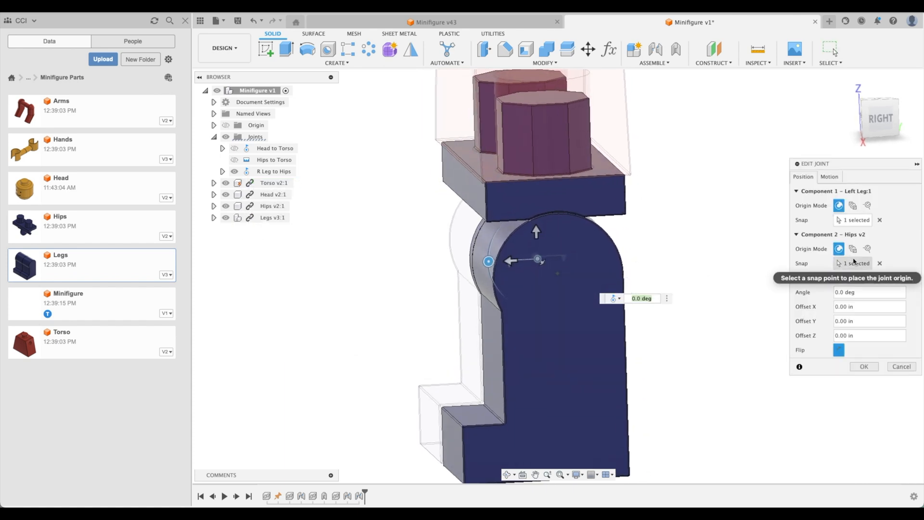
pyautogui.click(829, 177)
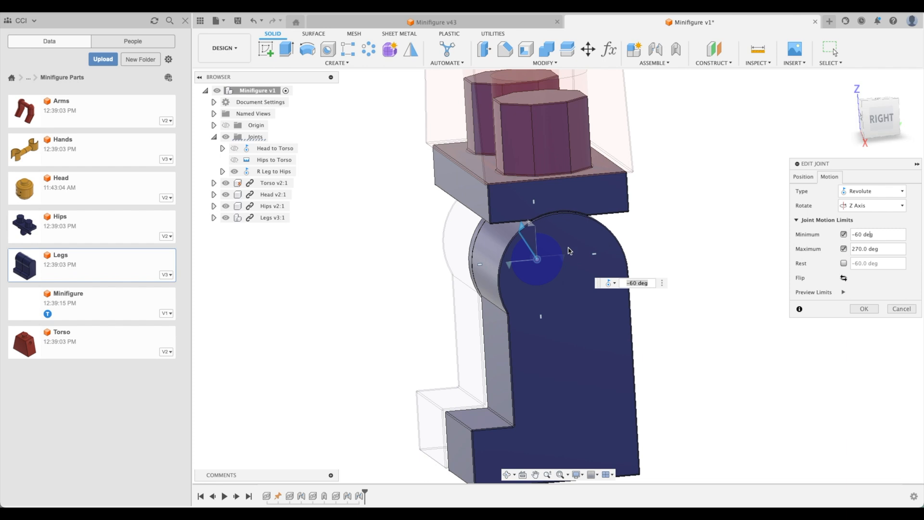
pyautogui.moveTo(524, 232); pyautogui.dragTo(525, 280)
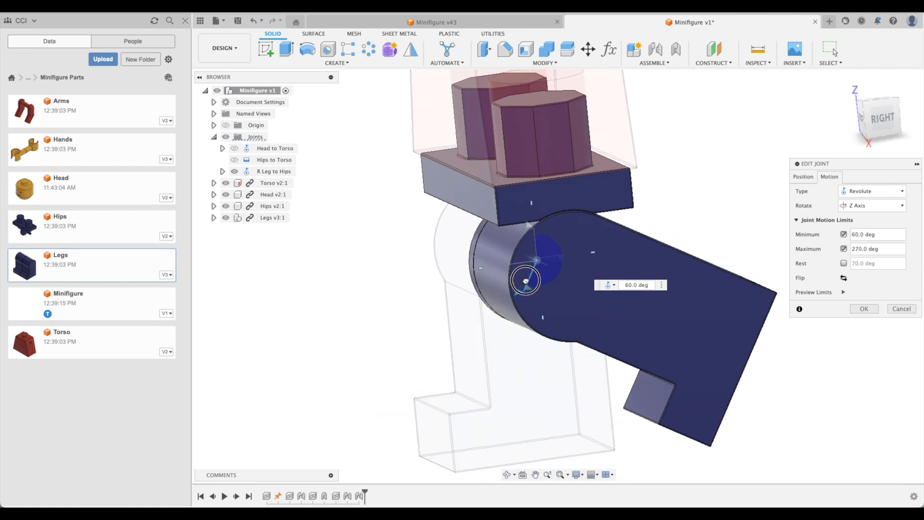
pyautogui.click(873, 234)
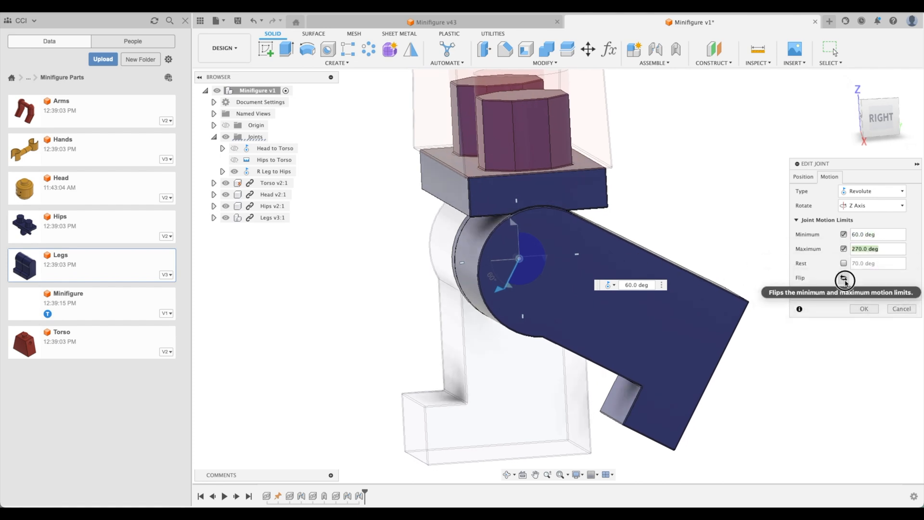
# Preview the left leg's limits and flip them to a minimum of -90 deg and maximum of 60 deg, accepting the edit.
pyautogui.click(844, 279)
pyautogui.click(844, 279)
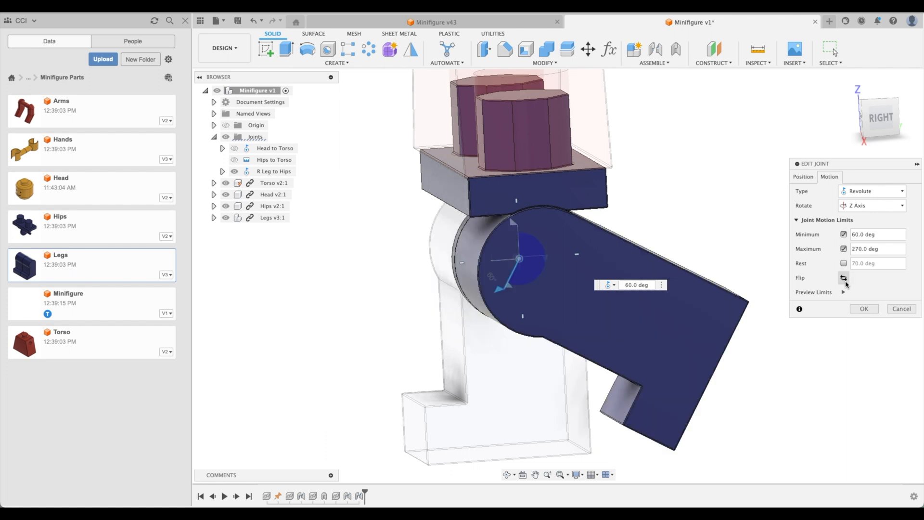
pyautogui.click(844, 292)
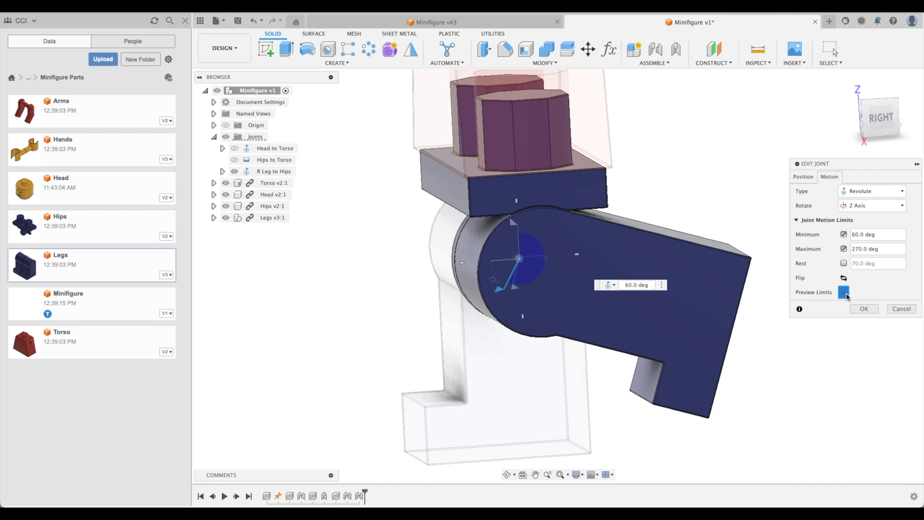
pyautogui.click(845, 279)
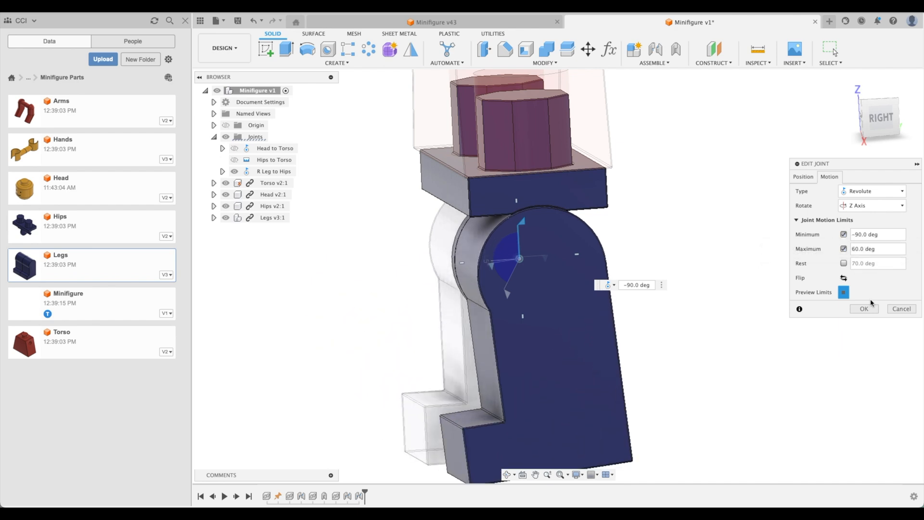
pyautogui.click(873, 312)
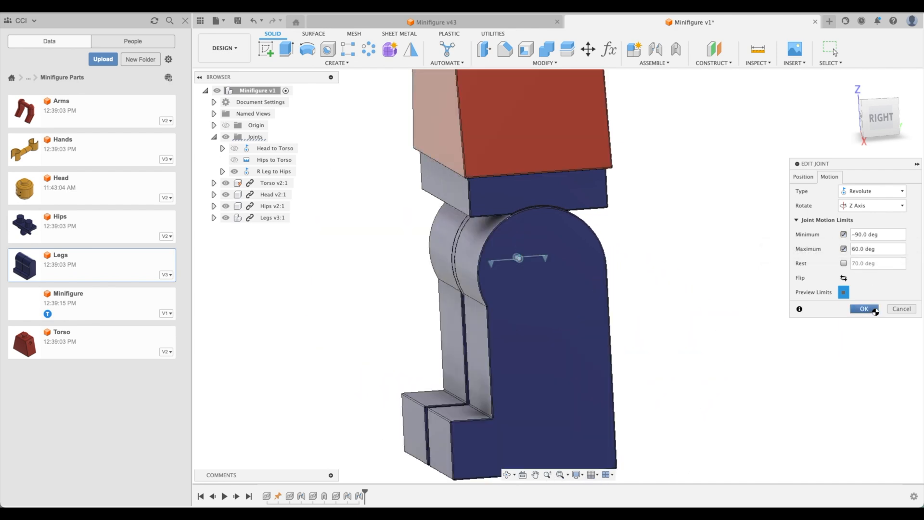
# Insert the Arms part, moved up 1.60 in along Z, and spread its two arms apart on either side above the head.
pyautogui.click(845, 83)
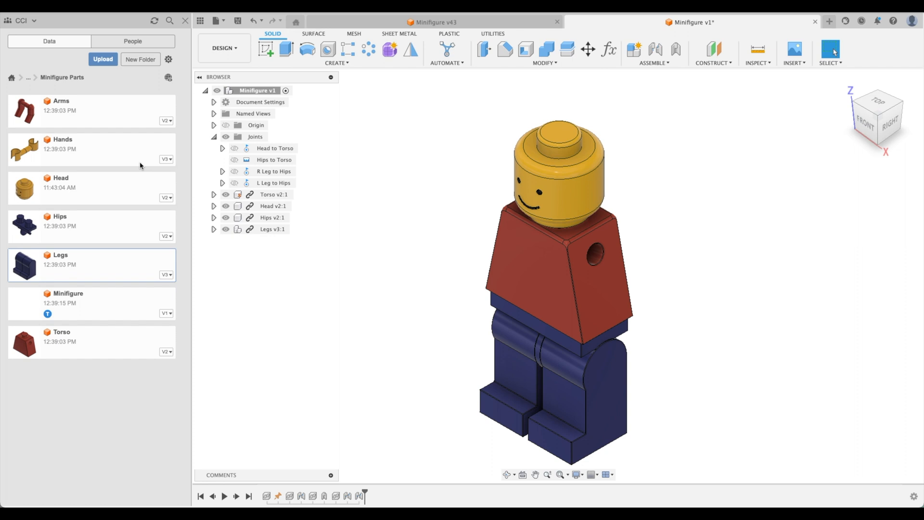
pyautogui.rightClick(78, 112)
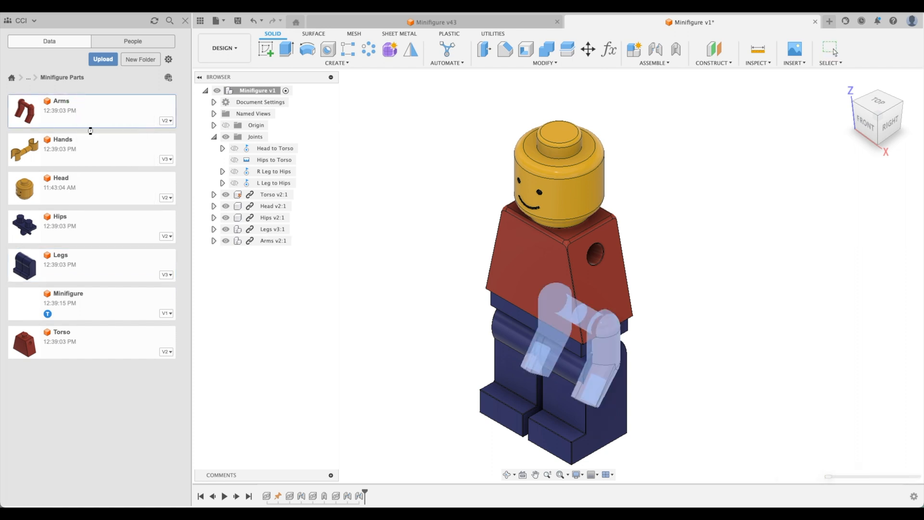
pyautogui.moveTo(555, 278); pyautogui.dragTo(587, 78)
pyautogui.click(868, 335)
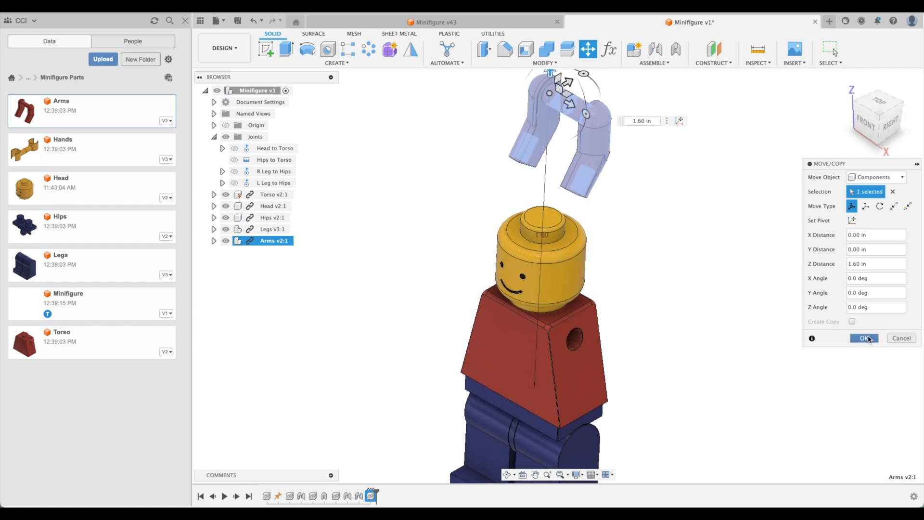
pyautogui.moveTo(594, 140); pyautogui.dragTo(713, 194)
pyautogui.moveTo(545, 122); pyautogui.dragTo(440, 117)
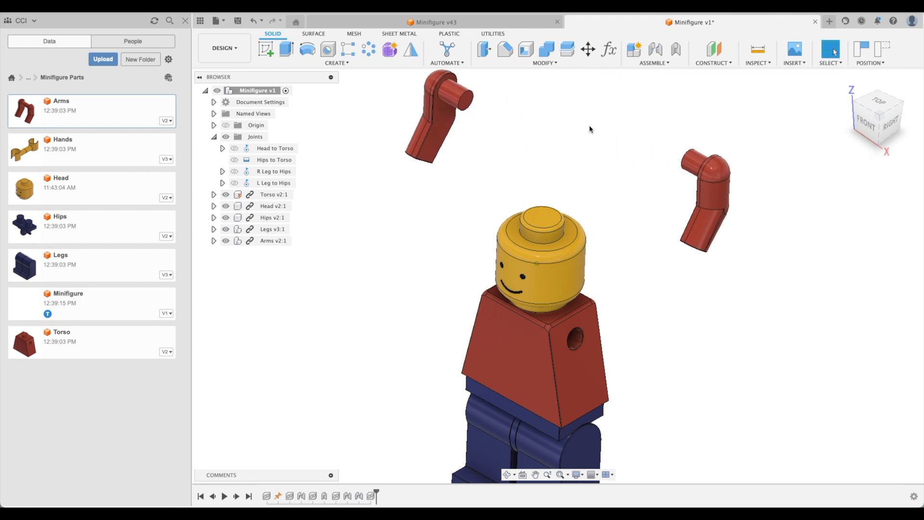
# Joint the mirrored arm to the torso, snapping the centre of its peg's base to the hole in the torso's left side.
pyautogui.click(658, 54)
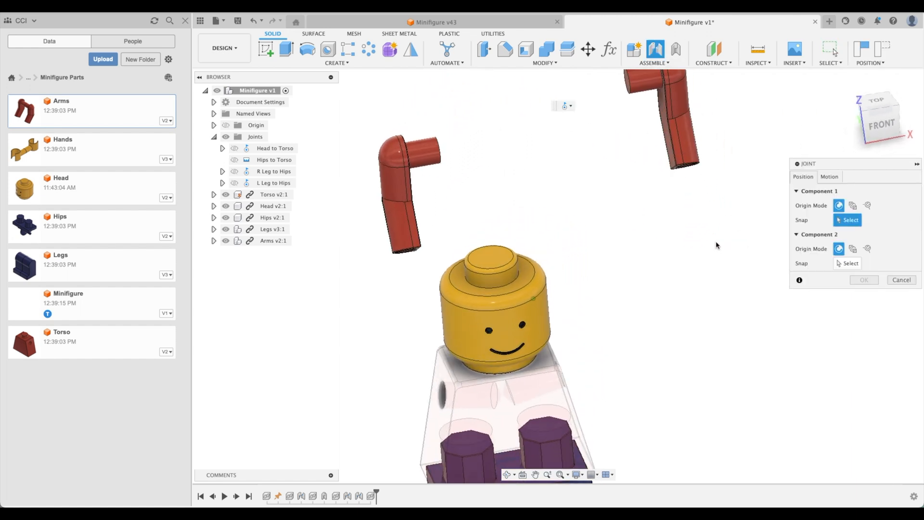
pyautogui.scroll(4, 581, 169)
pyautogui.keyDown('shift'); pyautogui.moveTo(578, 138); pyautogui.dragTo(574, 160, button='middle'); pyautogui.keyUp('shift')
pyautogui.click(569, 139)
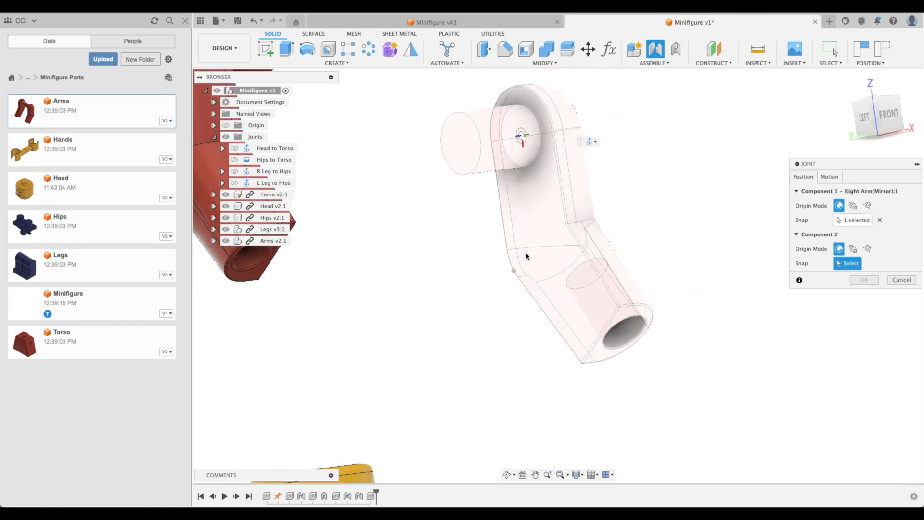
pyautogui.scroll(-5, 528, 307)
pyautogui.keyDown('shift'); pyautogui.moveTo(530, 311); pyautogui.dragTo(573, 330, button='middle'); pyautogui.keyUp('shift')
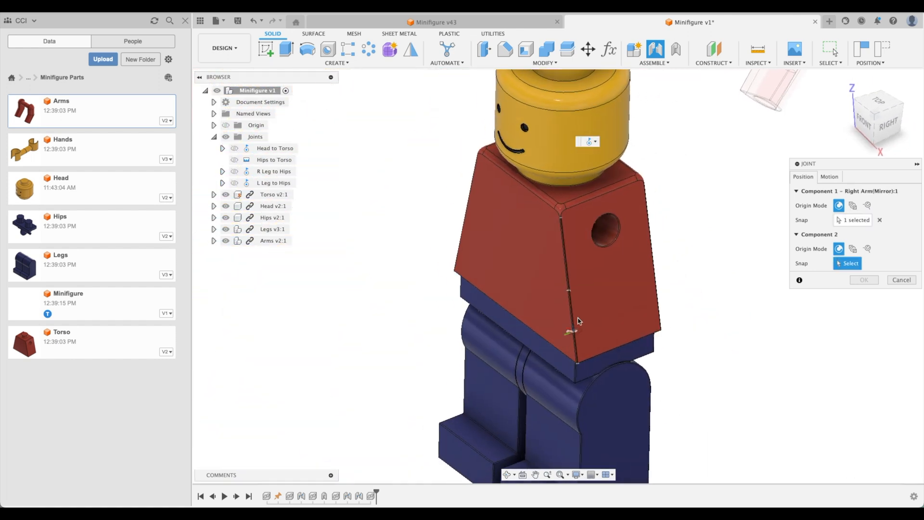
pyautogui.scroll(4, 610, 273)
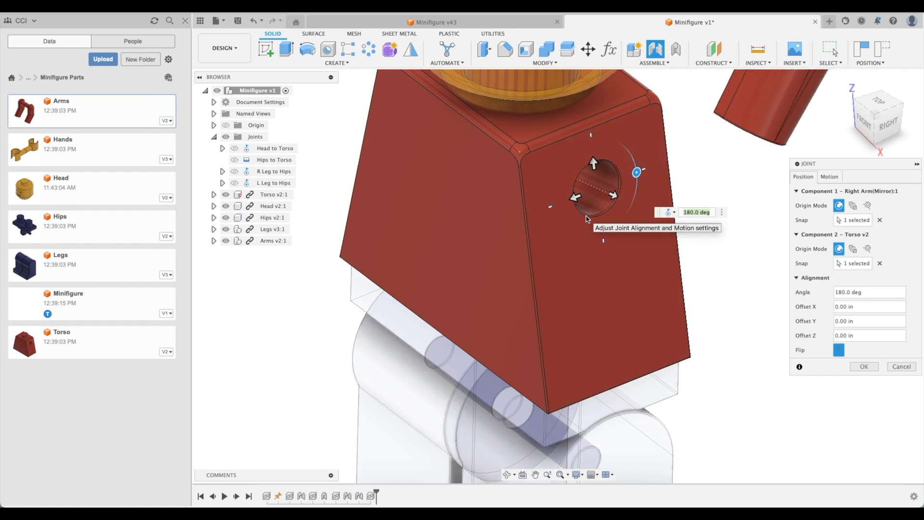
# Enable motion limits on the mirrored arm's revolute joint with a minimum of -125 deg and a maximum of 135 deg, and accept the joint.
pyautogui.click(830, 178)
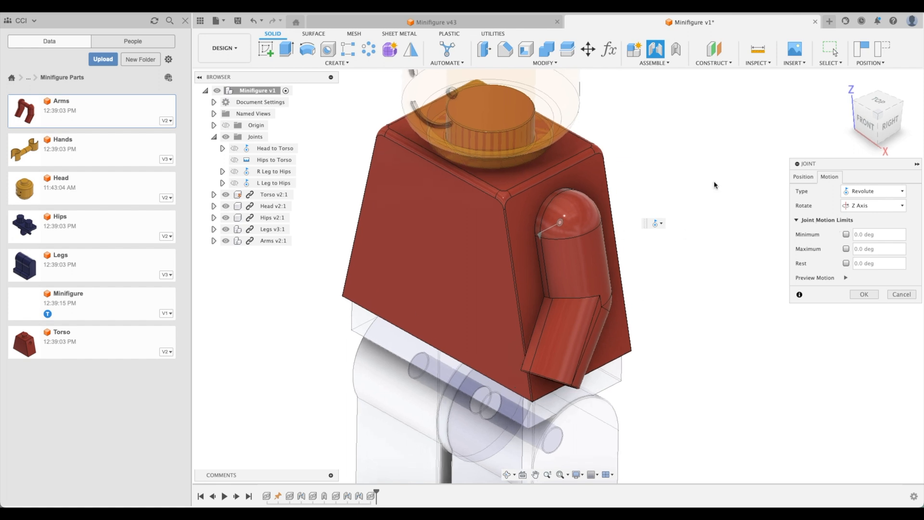
pyautogui.keyDown('shift'); pyautogui.moveTo(527, 138); pyautogui.dragTo(560, 197, button='middle'); pyautogui.keyUp('shift')
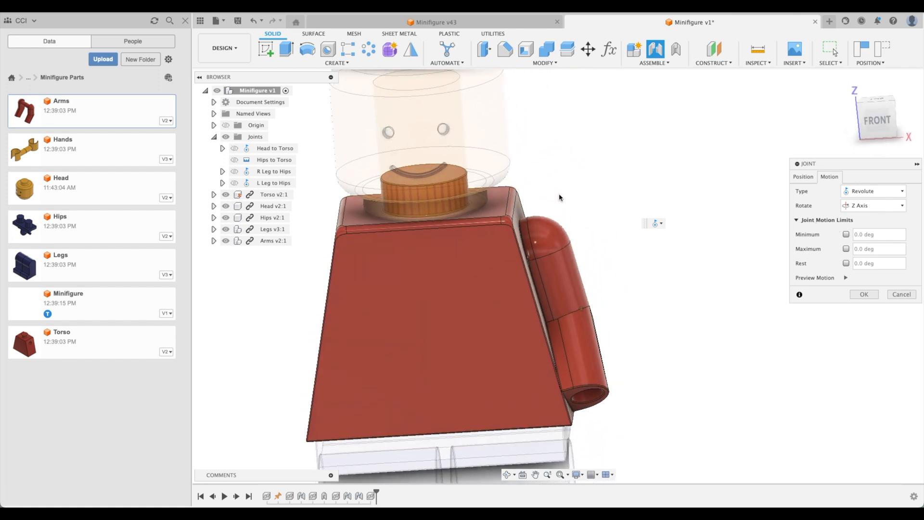
pyautogui.click(845, 248)
pyautogui.click(845, 235)
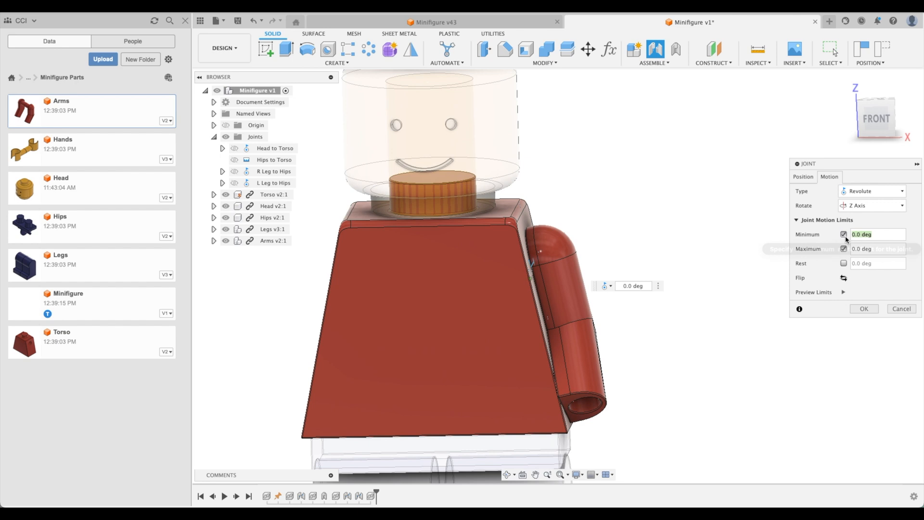
pyautogui.moveTo(555, 261); pyautogui.dragTo(609, 226)
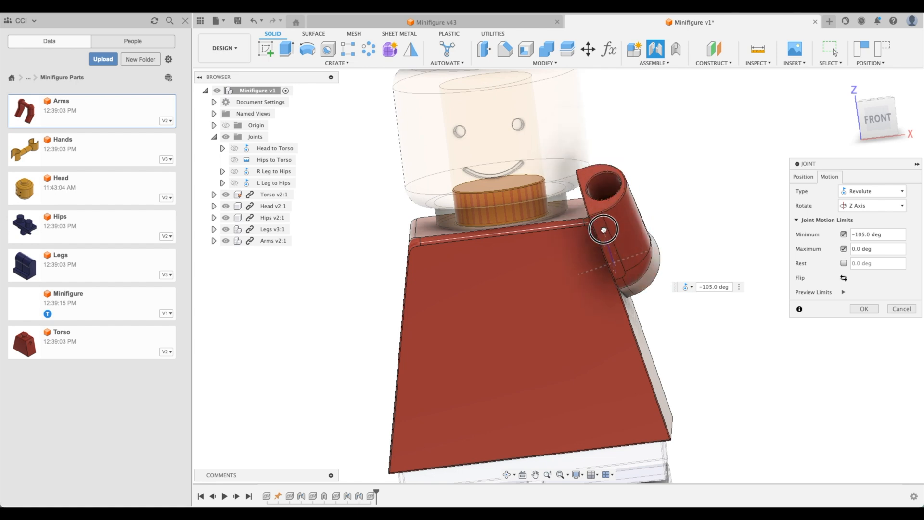
pyautogui.keyDown('shift'); pyautogui.moveTo(604, 227); pyautogui.dragTo(672, 256, button='middle'); pyautogui.keyUp('shift')
pyautogui.moveTo(629, 288); pyautogui.dragTo(672, 286)
pyautogui.keyDown('shift'); pyautogui.moveTo(673, 285); pyautogui.dragTo(650, 346, button='middle'); pyautogui.keyUp('shift')
pyautogui.moveTo(640, 342); pyautogui.dragTo(639, 346)
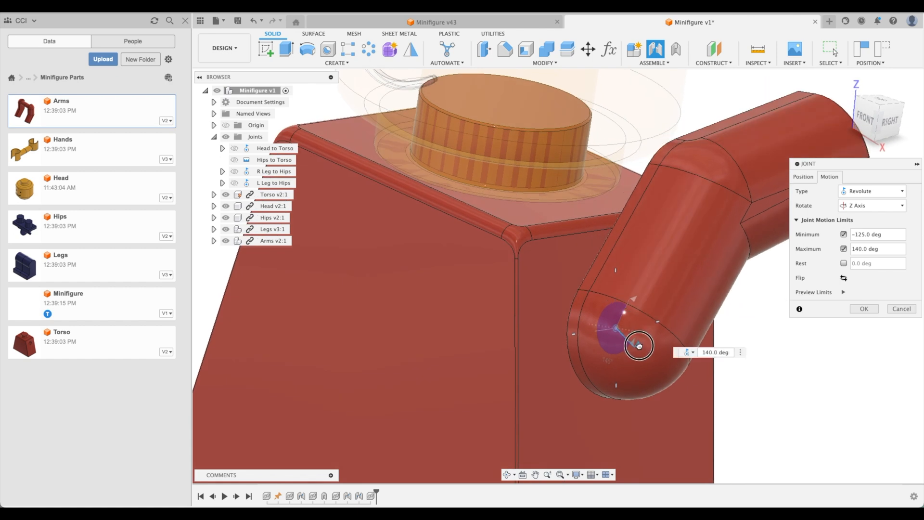
pyautogui.keyDown('shift'); pyautogui.moveTo(639, 348); pyautogui.dragTo(617, 344, button='middle'); pyautogui.keyUp('shift')
pyautogui.moveTo(617, 345); pyautogui.dragTo(615, 343)
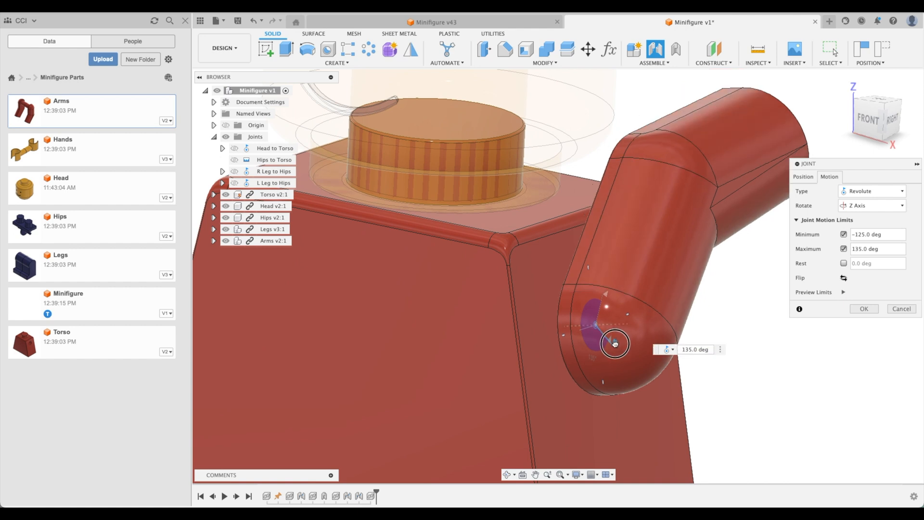
pyautogui.click(872, 309)
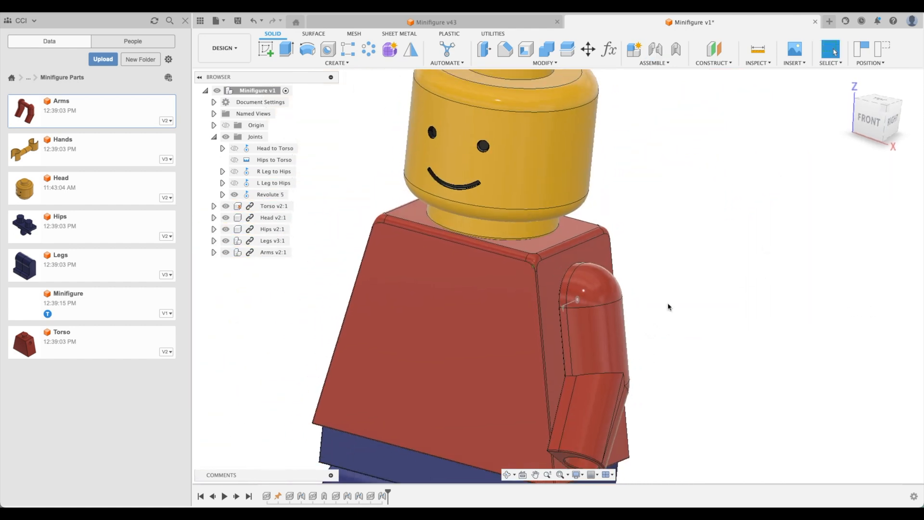
# Rename the new arm joint to "L Arm to Torso" and animate it to check its range of motion.
pyautogui.click(268, 197)
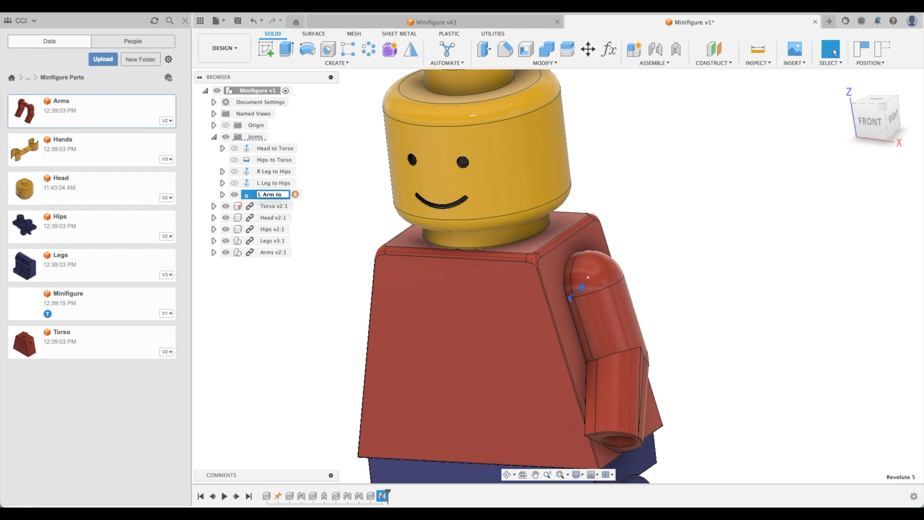
pyautogui.rightClick(247, 197)
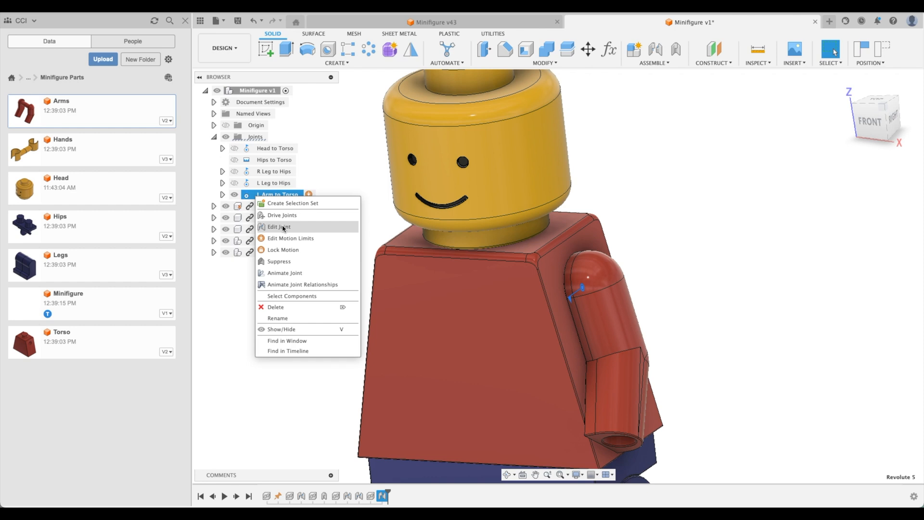
pyautogui.click(285, 273)
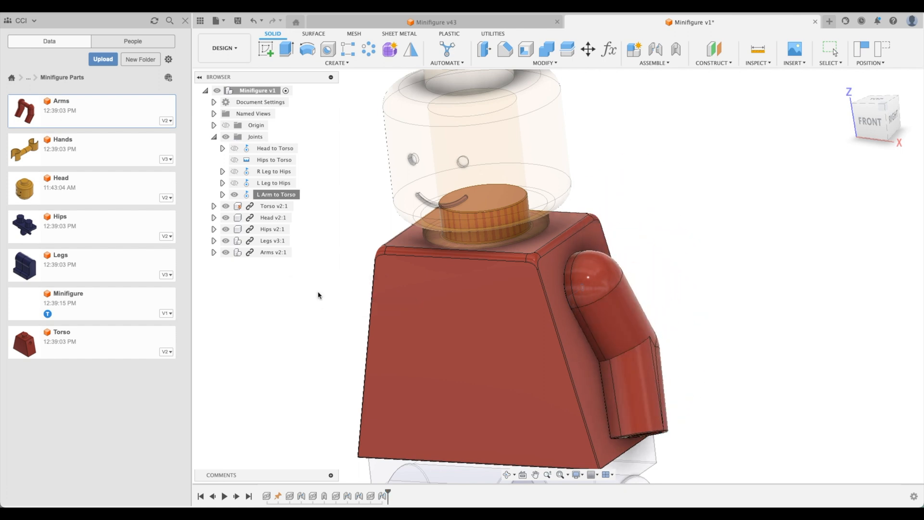
pyautogui.press('Escape')
# Joint the remaining arm to the torso, snapping the centre of its peg's base to the hole in the torso's right side.
pyautogui.scroll(-8, 290, 292)
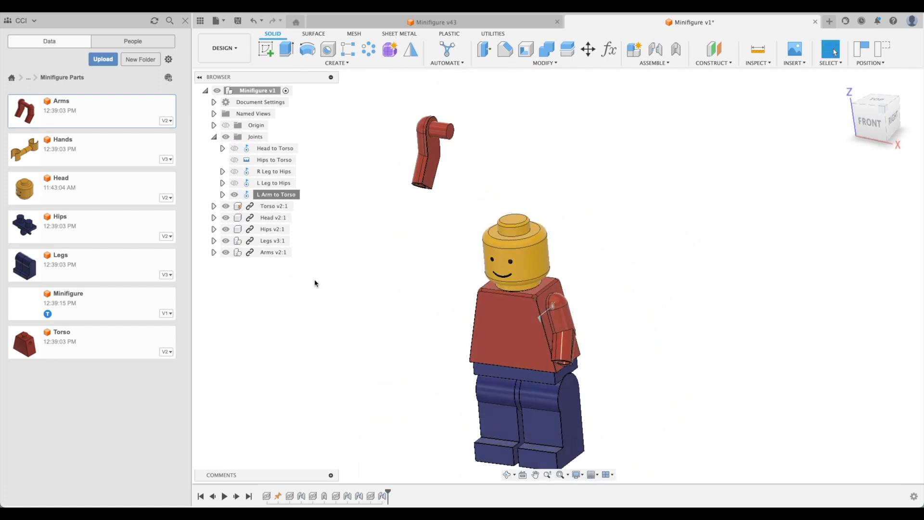
pyautogui.click(655, 48)
pyautogui.scroll(5, 428, 122)
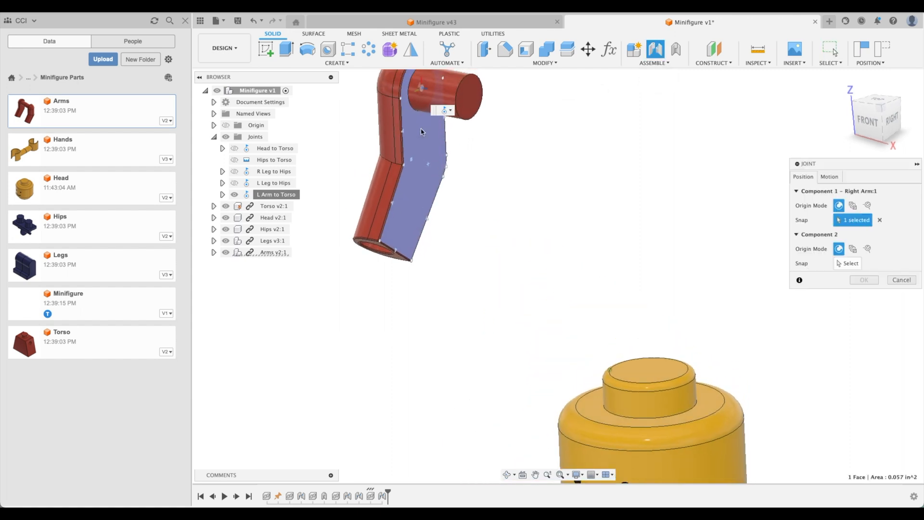
pyautogui.click(425, 121)
pyautogui.keyDown('shift'); pyautogui.moveTo(419, 357); pyautogui.dragTo(522, 409, button='middle'); pyautogui.keyUp('shift')
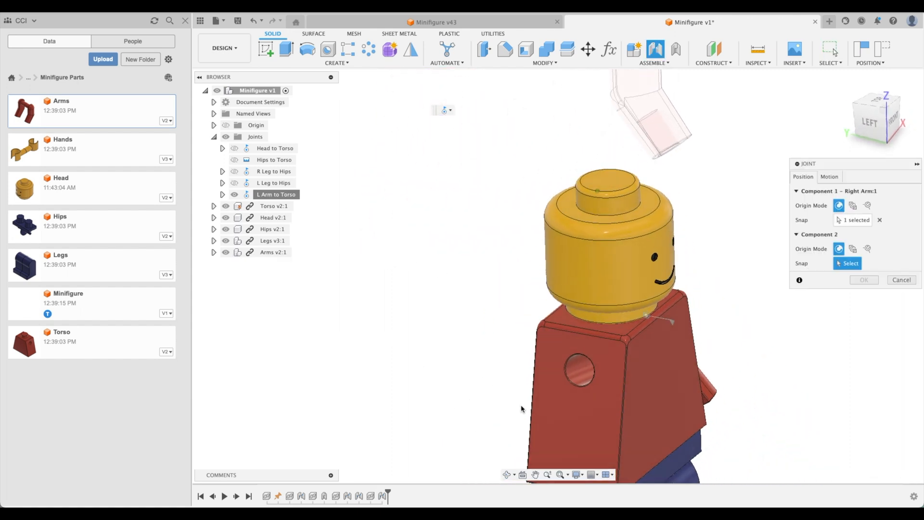
pyautogui.scroll(4, 601, 420)
pyautogui.click(587, 346)
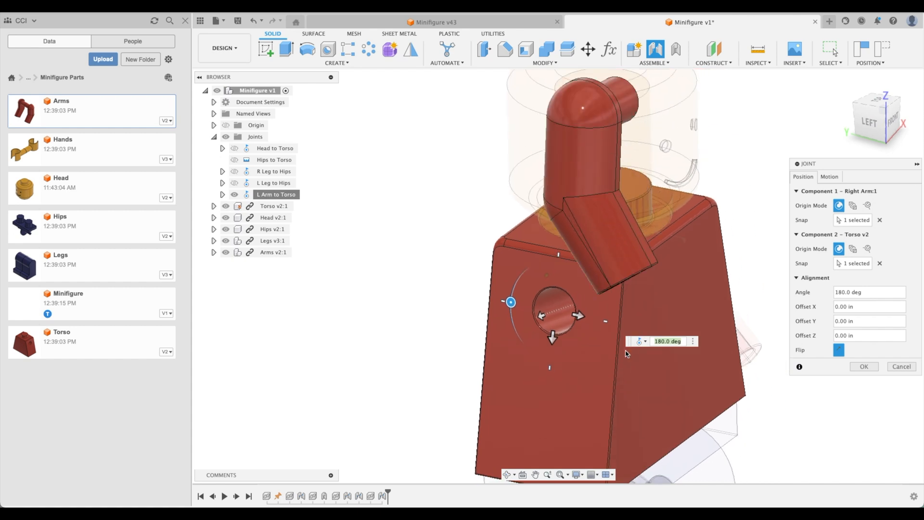
# Enable motion limits on this arm's revolute joint with a minimum of -135 deg and a maximum of 125 deg, and accept the joint.
pyautogui.click(829, 177)
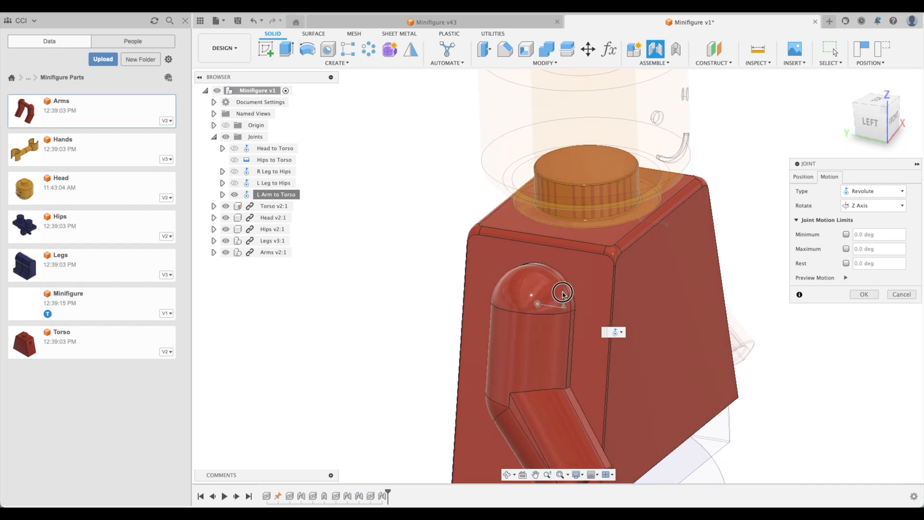
pyautogui.click(846, 234)
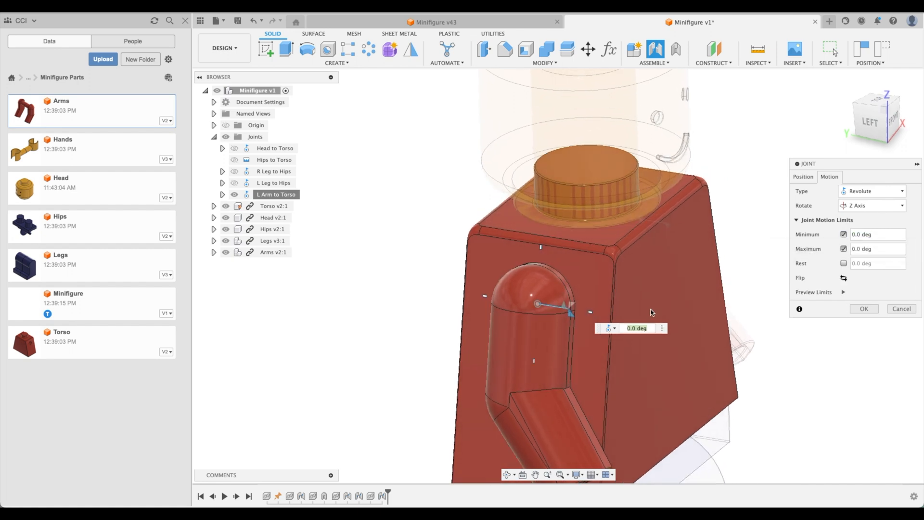
pyautogui.moveTo(571, 315); pyautogui.dragTo(498, 333)
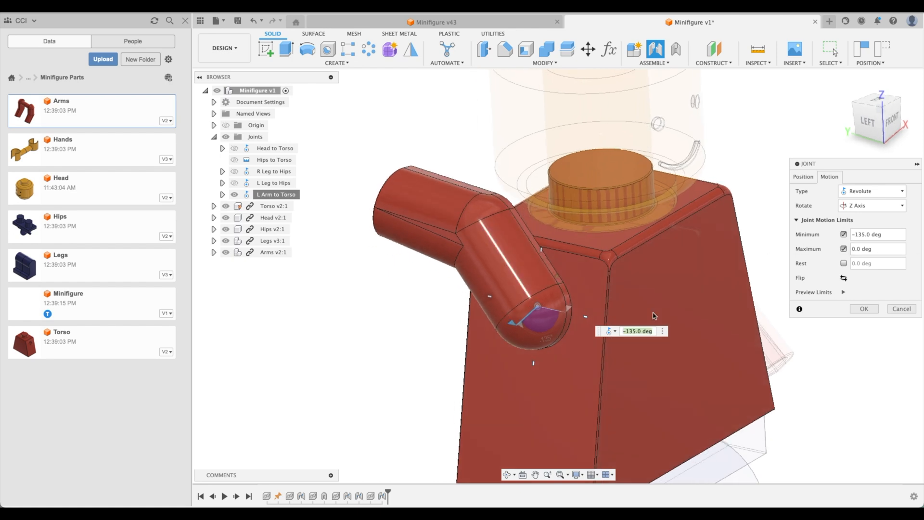
pyautogui.moveTo(552, 317); pyautogui.dragTo(530, 296)
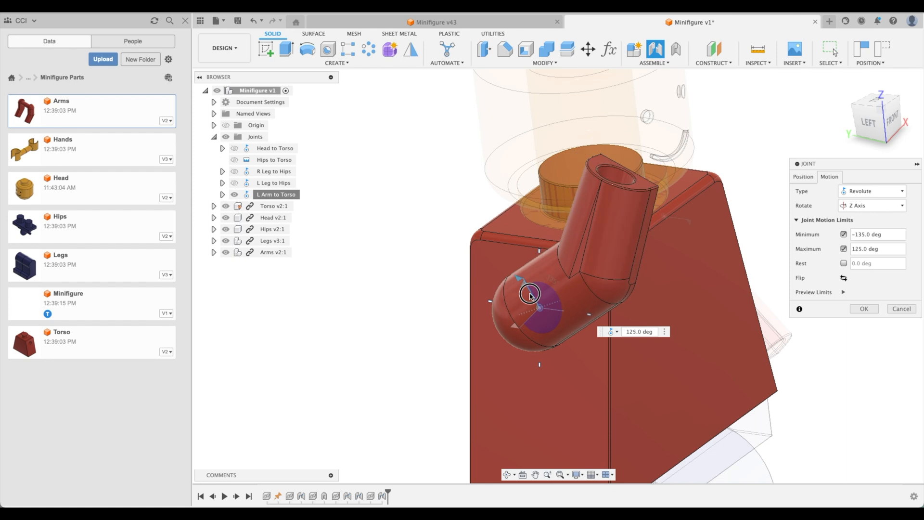
pyautogui.click(864, 309)
# Review the motion settings of the L Arm to Torso joint without changing them.
pyautogui.rightClick(261, 198)
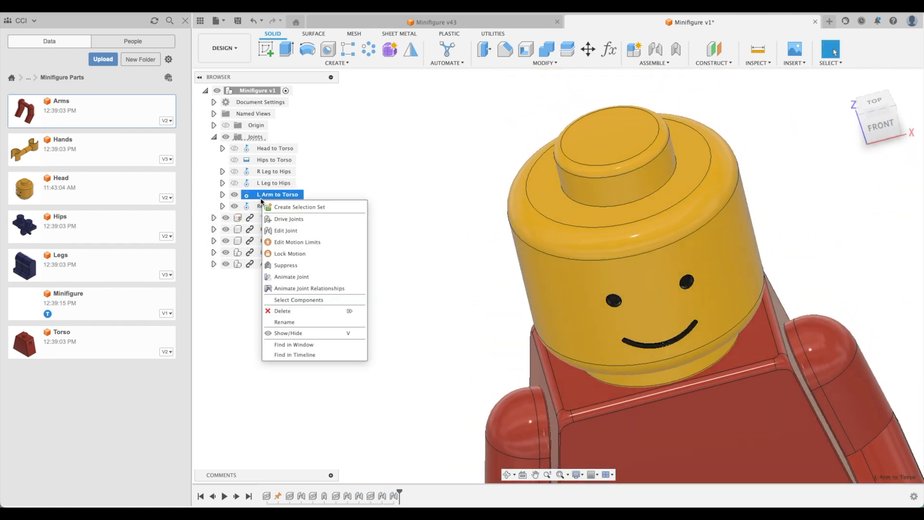
pyautogui.click(289, 231)
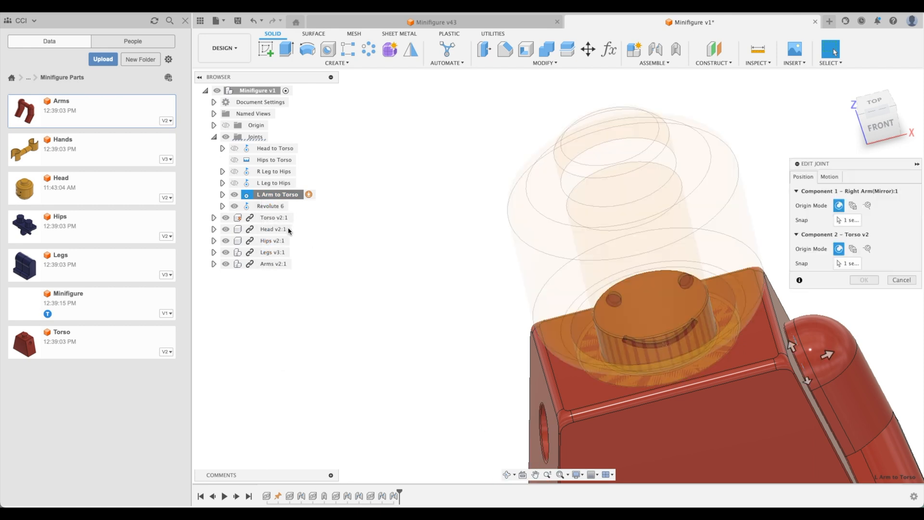
pyautogui.click(829, 177)
pyautogui.click(901, 309)
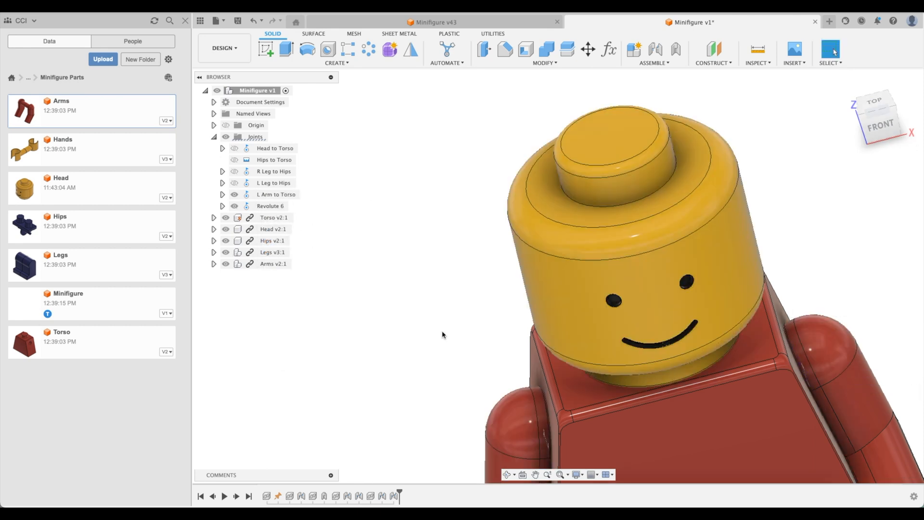
# Rename the new arm joint to "R Arm to Torso" and hide both arm joints.
pyautogui.click(273, 207)
pyautogui.write('R Arm to Torso')
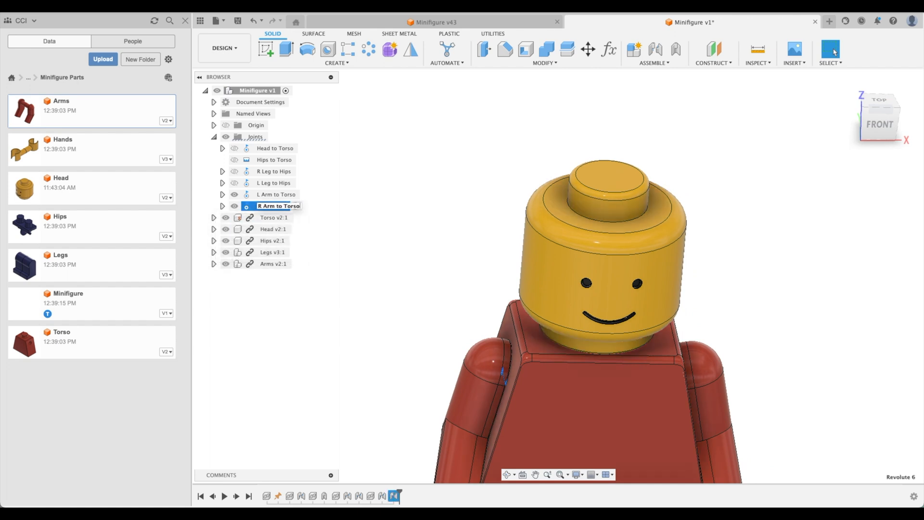
pyautogui.press('Return')
pyautogui.click(233, 195)
pyautogui.click(234, 206)
# Animate the R Arm to Torso joint to check its range of motion.
pyautogui.rightClick(282, 209)
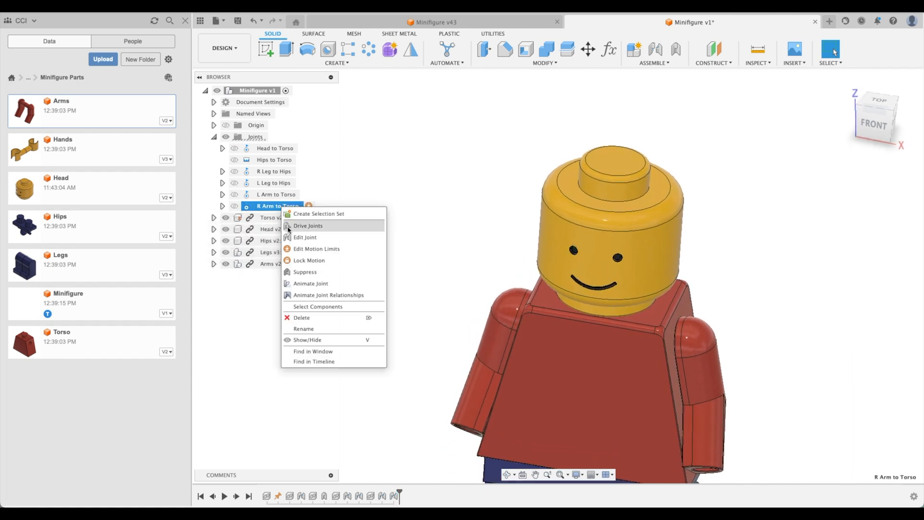
pyautogui.click(317, 285)
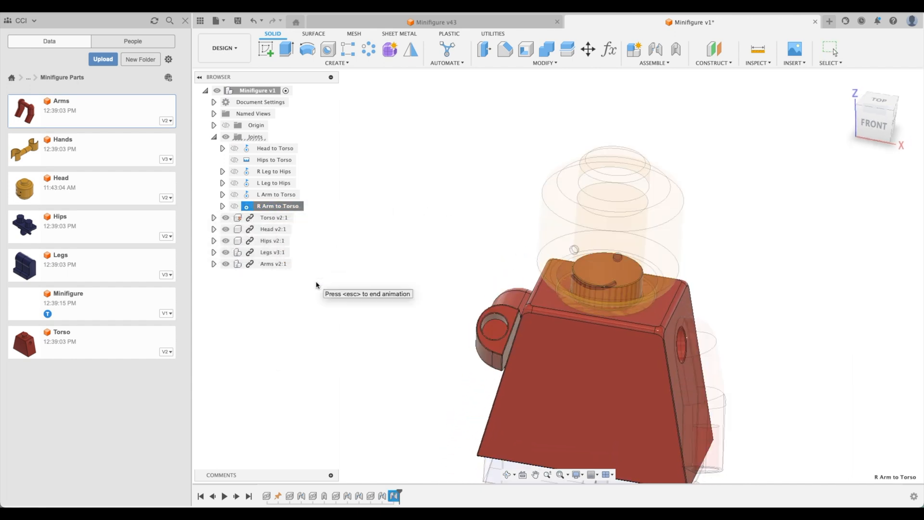
pyautogui.click(281, 196)
pyautogui.click(373, 231)
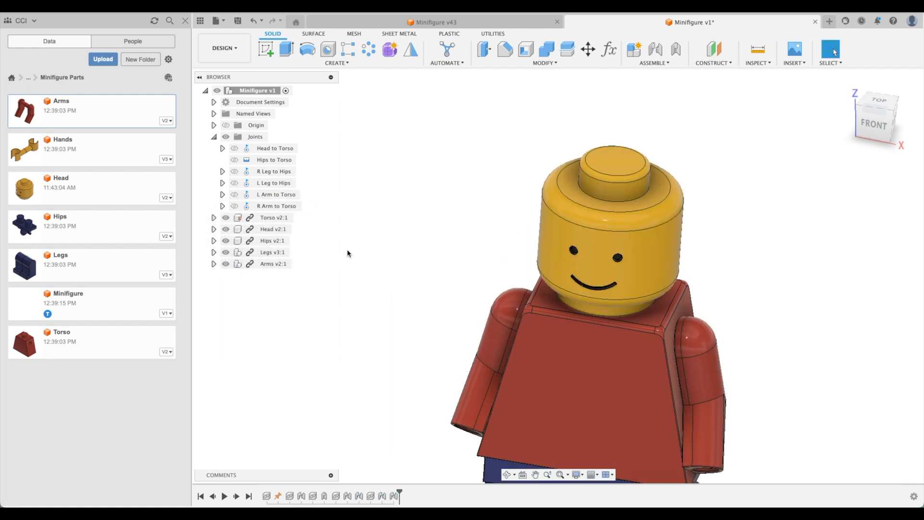
# Insert the Hands part, move it up above the head, and pull the mirrored hand away from the other one.
pyautogui.click(845, 84)
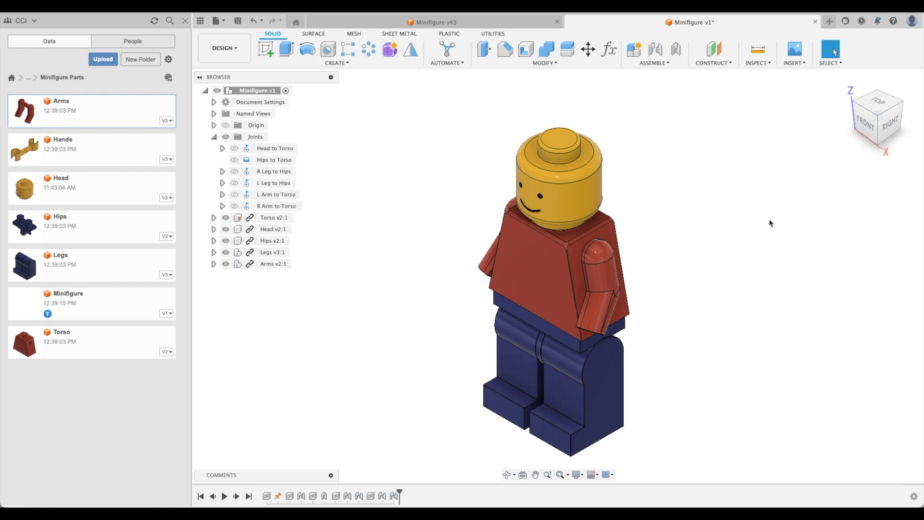
pyautogui.keyDown('shift'); pyautogui.scroll(-10, 770, 221); pyautogui.keyUp('shift')
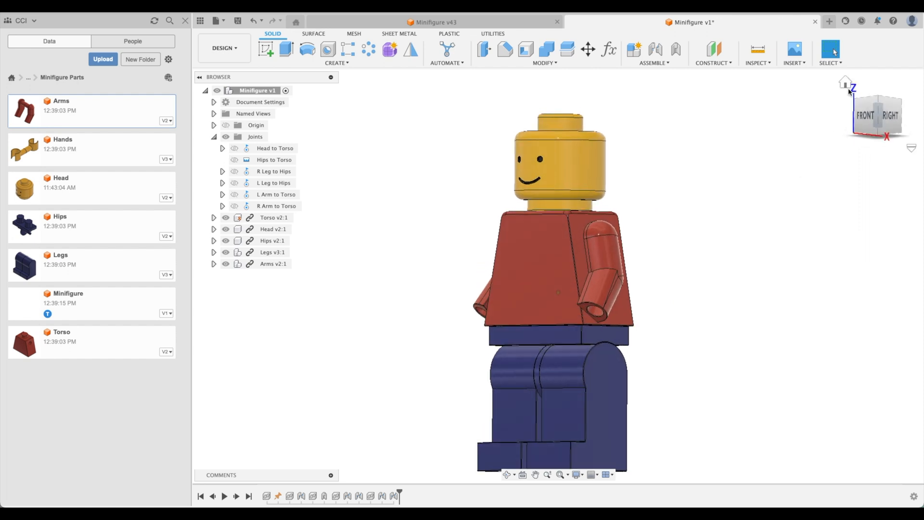
pyautogui.click(846, 85)
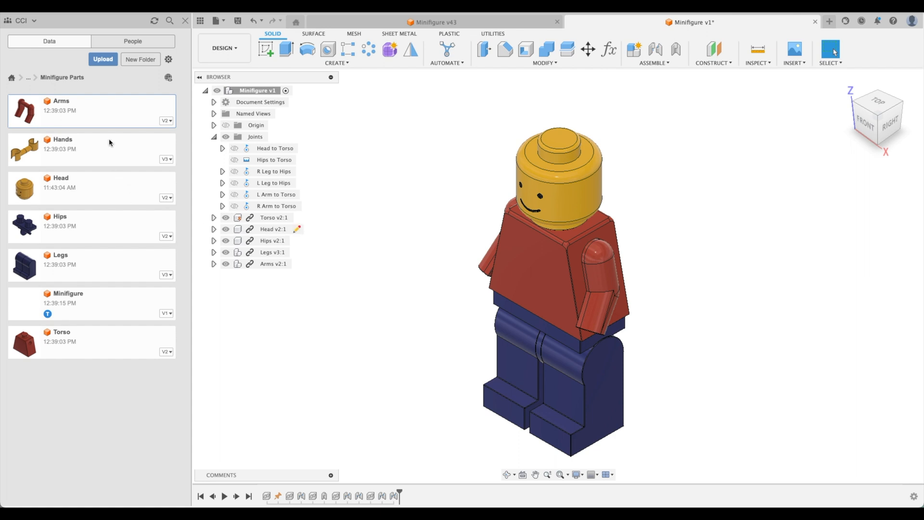
pyautogui.rightClick(84, 145)
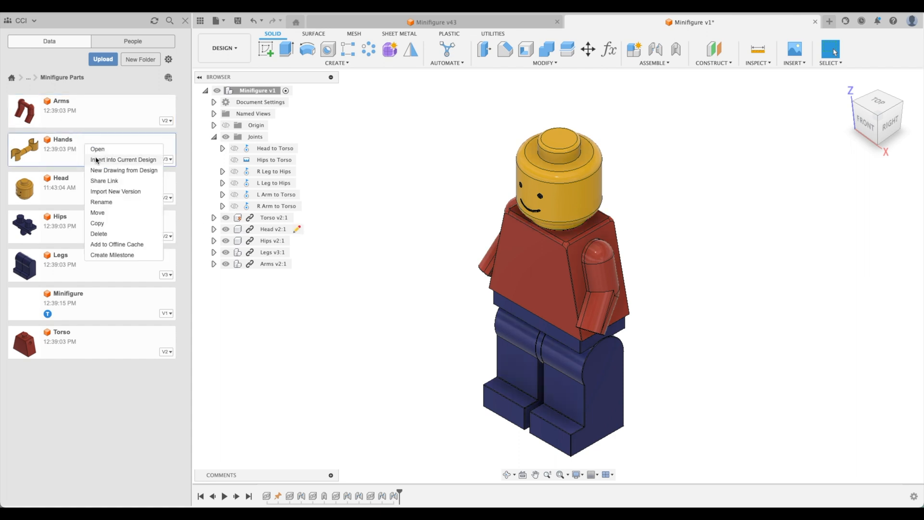
pyautogui.click(97, 160)
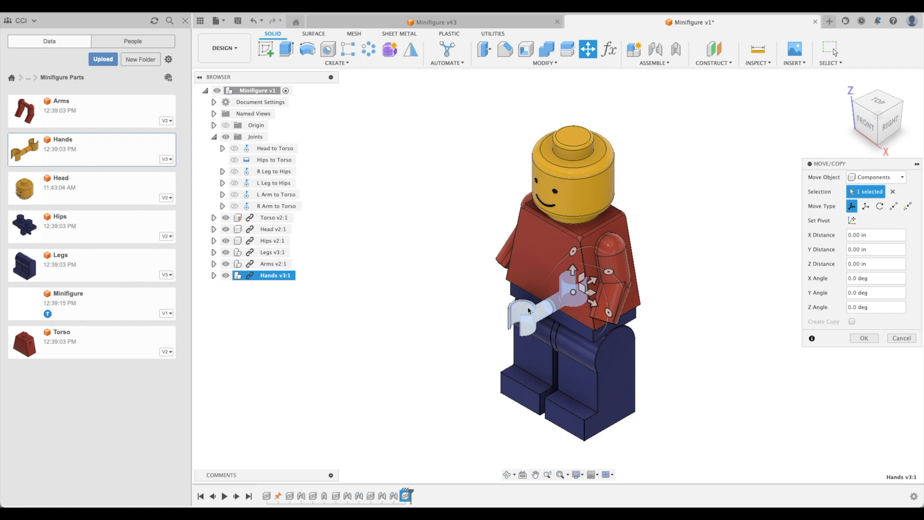
pyautogui.moveTo(573, 273); pyautogui.dragTo(571, 75)
pyautogui.click(863, 338)
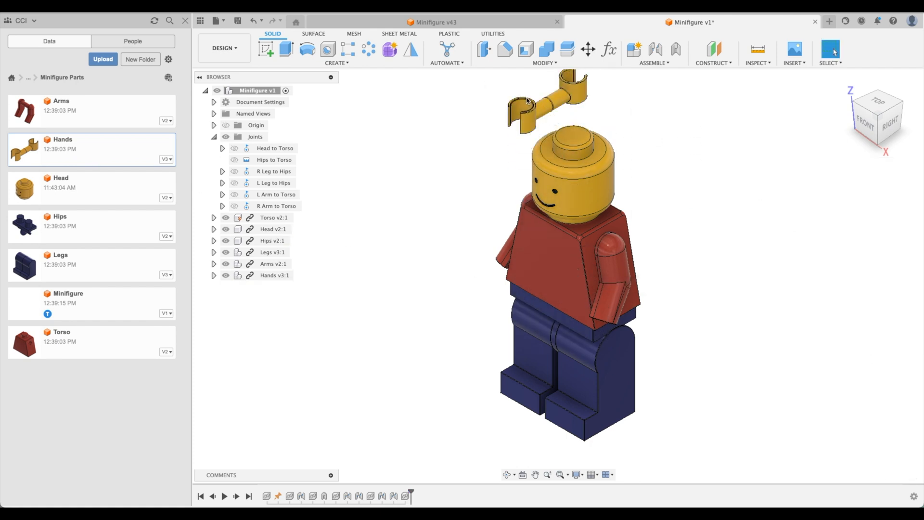
pyautogui.moveTo(535, 112); pyautogui.dragTo(439, 169)
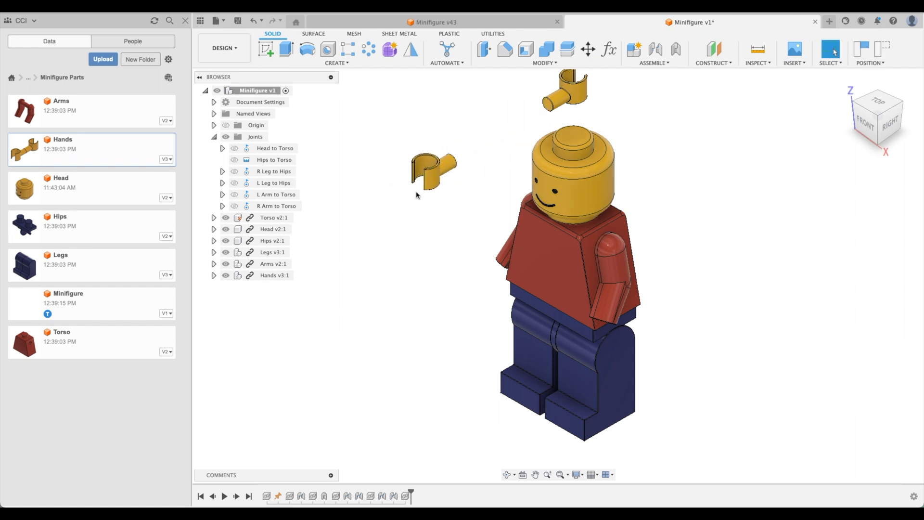
# Expand the Hands component and identify which of the two separated hands is the Left Hand.
pyautogui.click(213, 276)
pyautogui.click(267, 311)
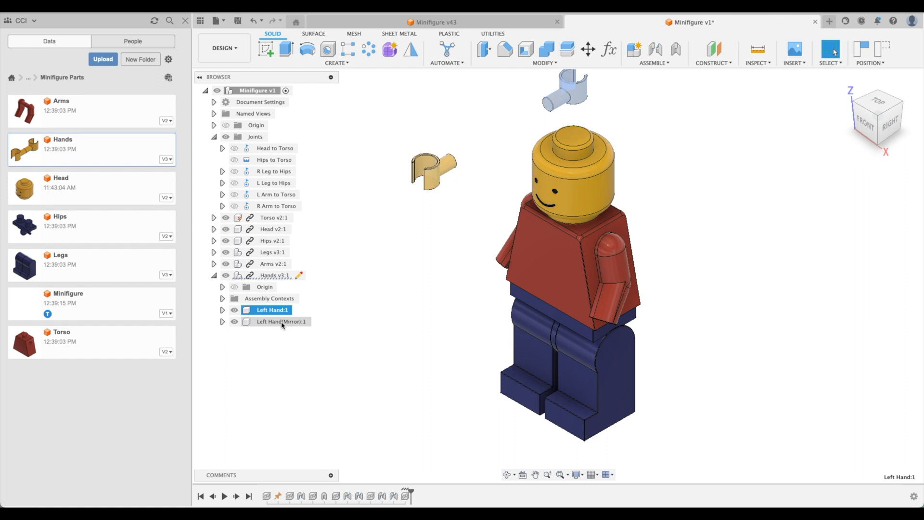
pyautogui.click(355, 291)
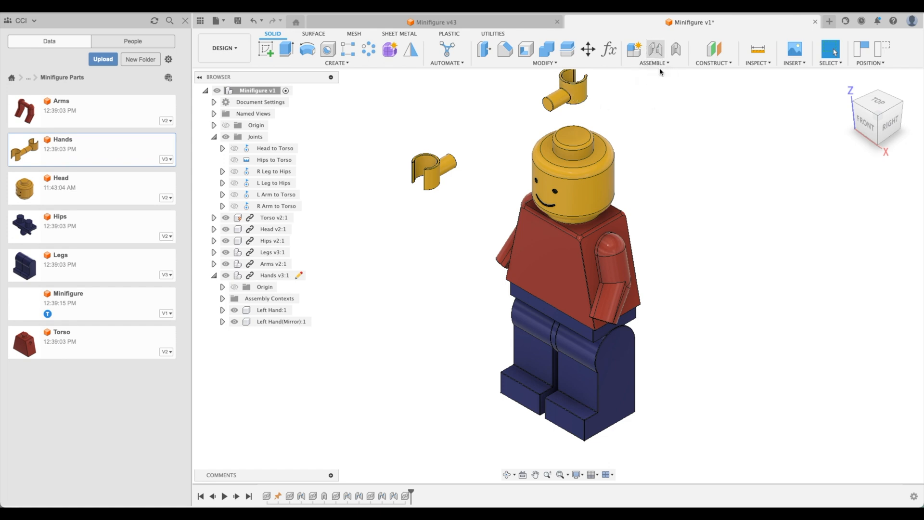
# Joint the Left Hand to the left arm, snapping the centre of its peg's end to the hole at the arm's lower end.
pyautogui.click(656, 49)
pyautogui.scroll(8, 600, 140)
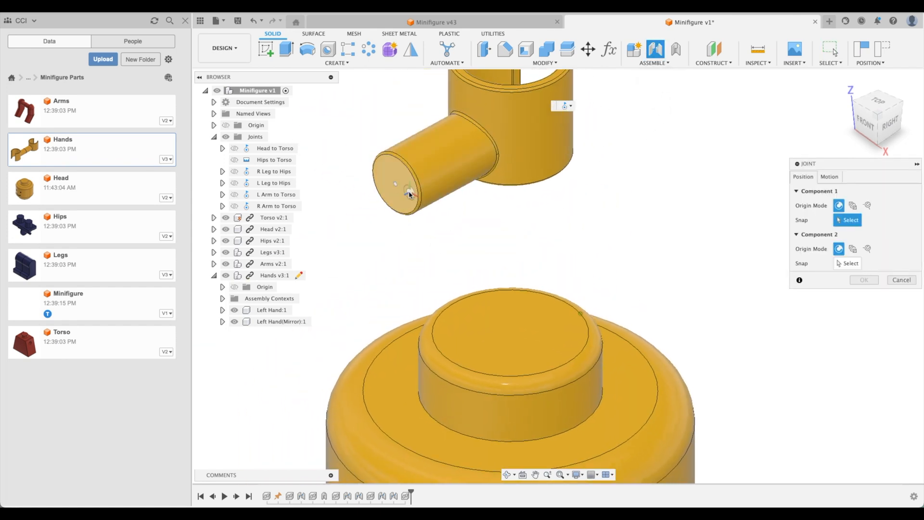
pyautogui.click(409, 194)
pyautogui.keyDown('shift'); pyautogui.moveTo(640, 337); pyautogui.dragTo(673, 254, button='middle'); pyautogui.keyUp('shift')
pyautogui.scroll(4, 662, 183)
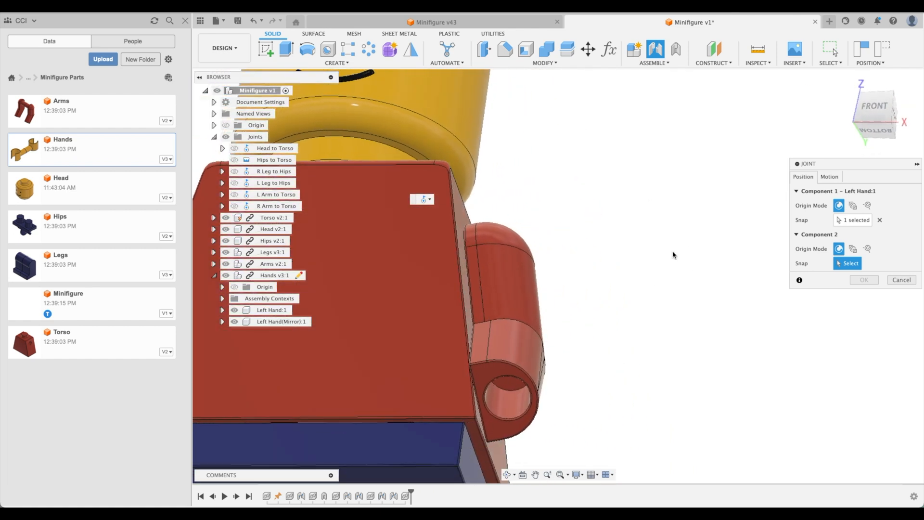
pyautogui.scroll(5, 501, 385)
pyautogui.click(483, 380)
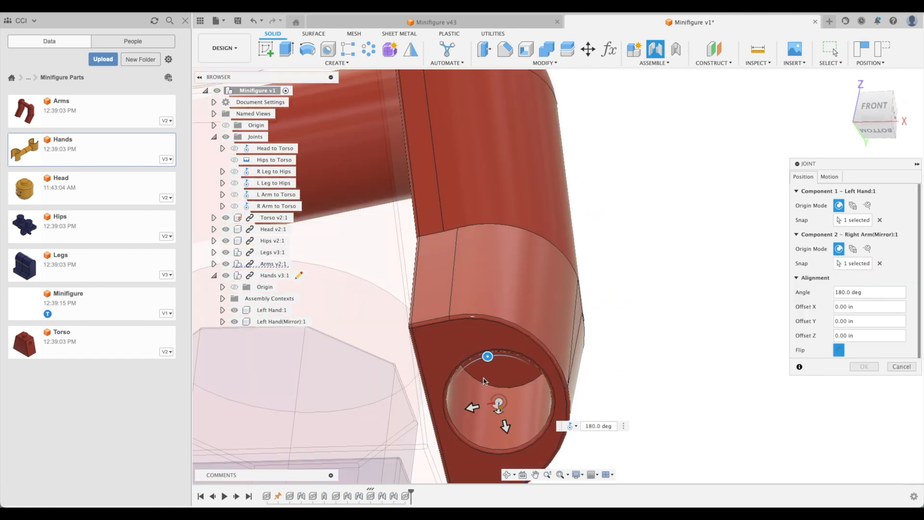
# Offset the left hand -0.06 in along Z into the arm, set its alignment angle to 0 deg, and accept the joint.
pyautogui.keyDown('shift'); pyautogui.moveTo(567, 351); pyautogui.dragTo(485, 352, button='middle'); pyautogui.keyUp('shift')
pyautogui.moveTo(483, 350); pyautogui.dragTo(496, 316)
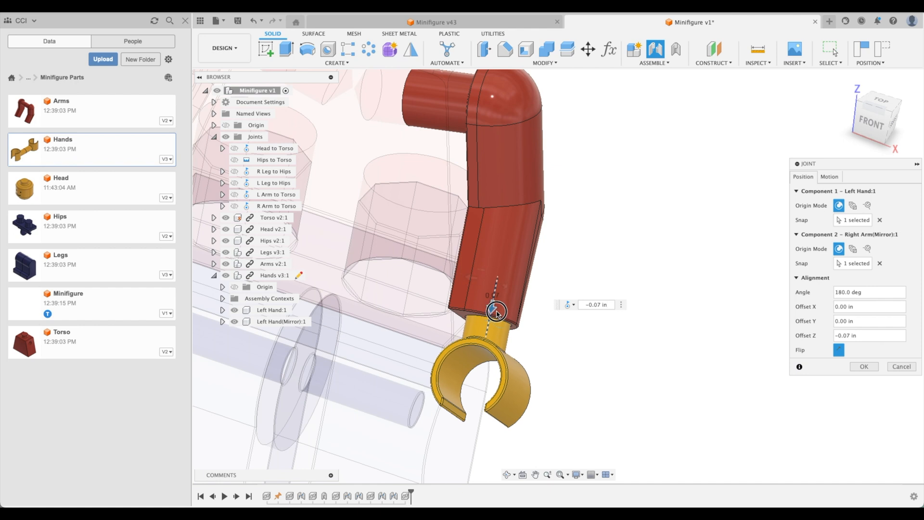
pyautogui.keyDown('shift'); pyautogui.moveTo(495, 313); pyautogui.dragTo(509, 240, button='middle'); pyautogui.keyUp('shift')
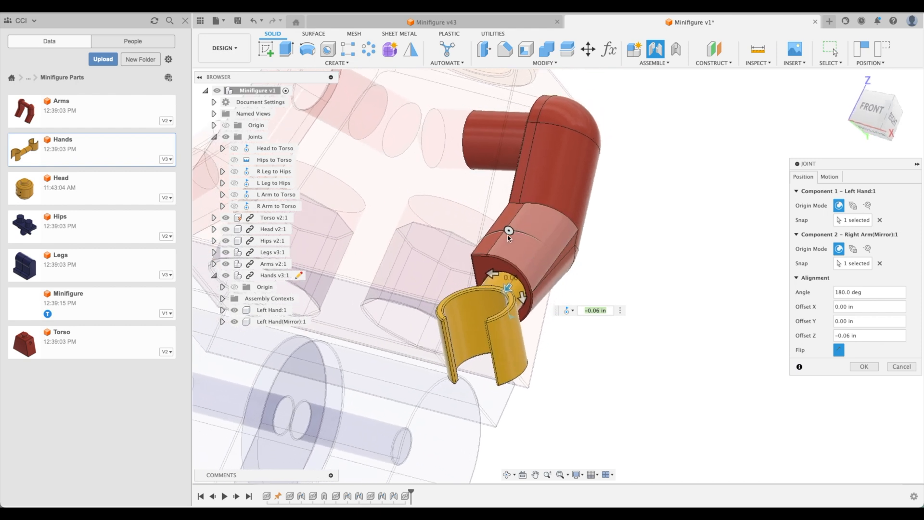
pyautogui.moveTo(505, 236); pyautogui.dragTo(540, 349)
pyautogui.keyDown('shift'); pyautogui.moveTo(539, 349); pyautogui.dragTo(760, 361, button='middle'); pyautogui.keyUp('shift')
pyautogui.doubleClick(872, 297)
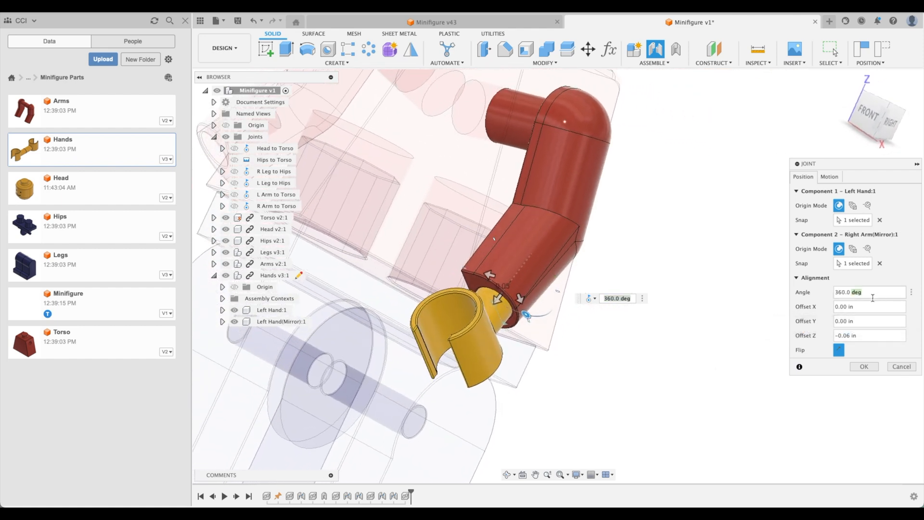
pyautogui.write('0')
pyautogui.click(864, 366)
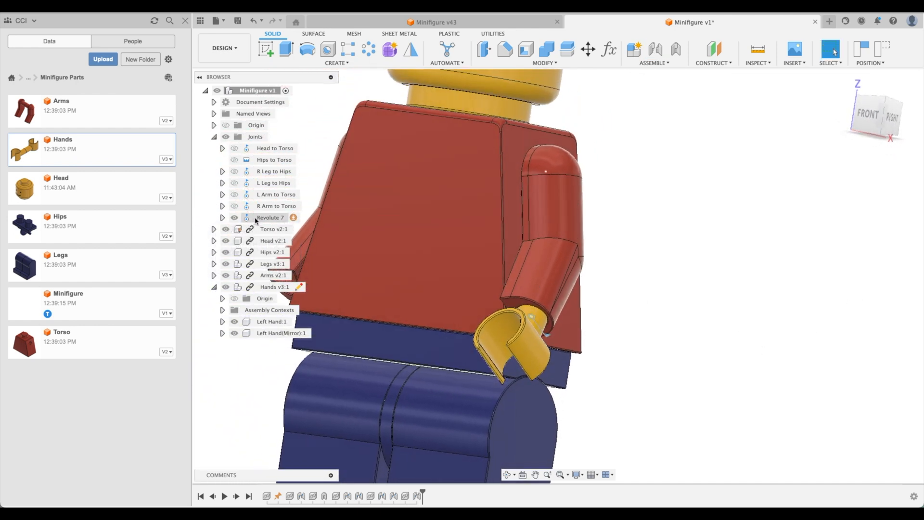
# Rename the new hand joint to "L Hand to L Arm".
pyautogui.click(268, 218)
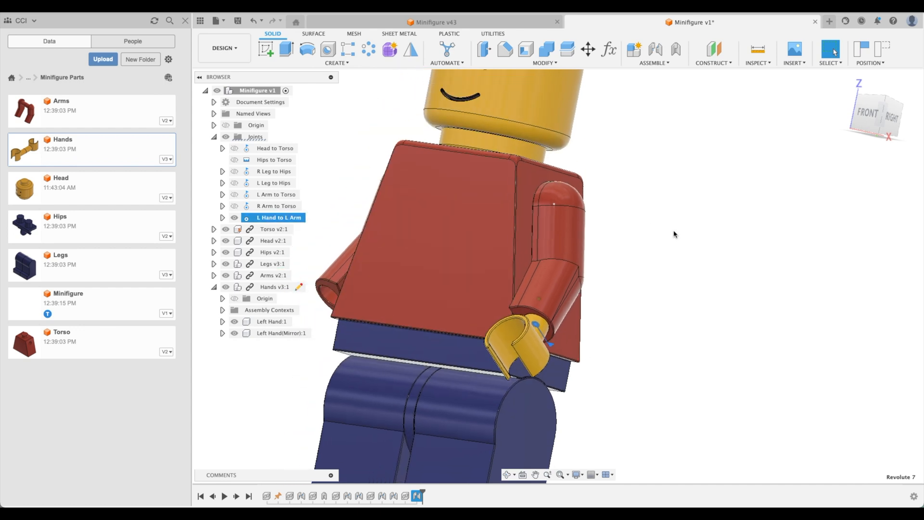
pyautogui.click(674, 231)
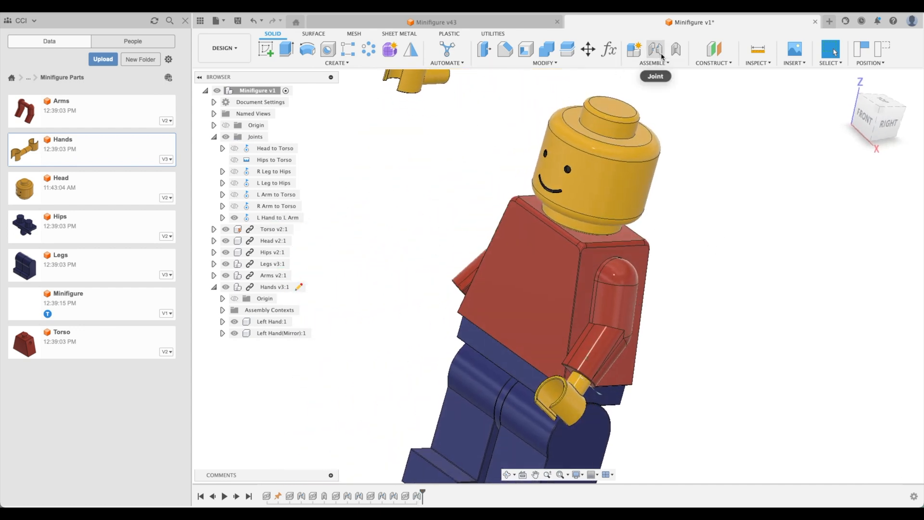
# Joint the mirrored Left Hand to the right arm, snapping the centre of its peg's end to the hole at the arm's lower end.
pyautogui.click(655, 49)
pyautogui.scroll(5, 611, 206)
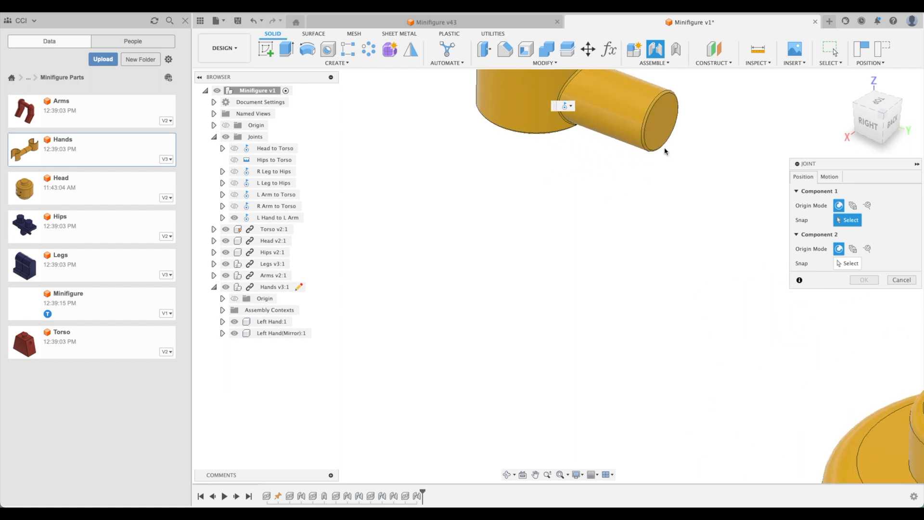
pyautogui.click(664, 123)
pyautogui.scroll(-10, 608, 278)
pyautogui.keyDown('shift'); pyautogui.moveTo(557, 330); pyautogui.dragTo(540, 332, button='middle'); pyautogui.keyUp('shift')
pyautogui.scroll(8, 540, 332)
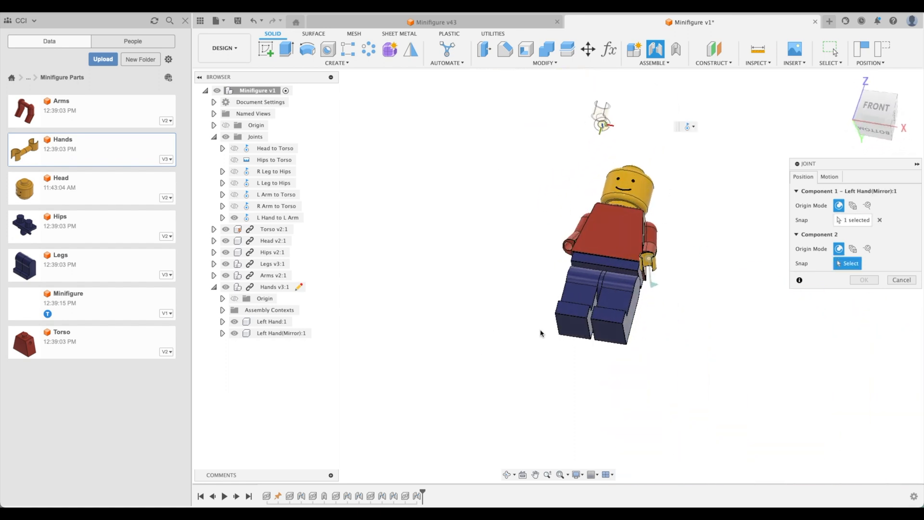
pyautogui.scroll(3, 640, 299)
pyautogui.click(688, 310)
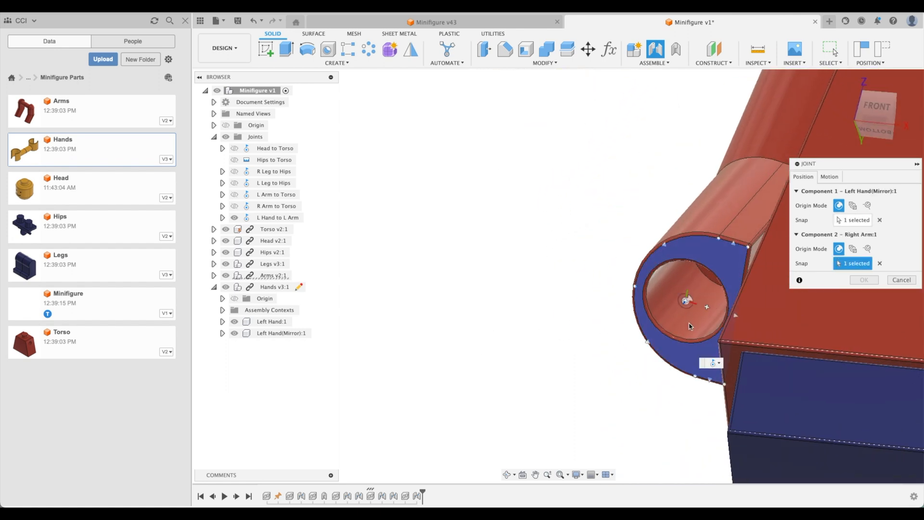
# Offset the mirrored hand along Z so its peg sits inside the right arm, and accept the joint.
pyautogui.keyDown('shift'); pyautogui.moveTo(689, 316); pyautogui.dragTo(630, 200, button='middle'); pyautogui.keyUp('shift')
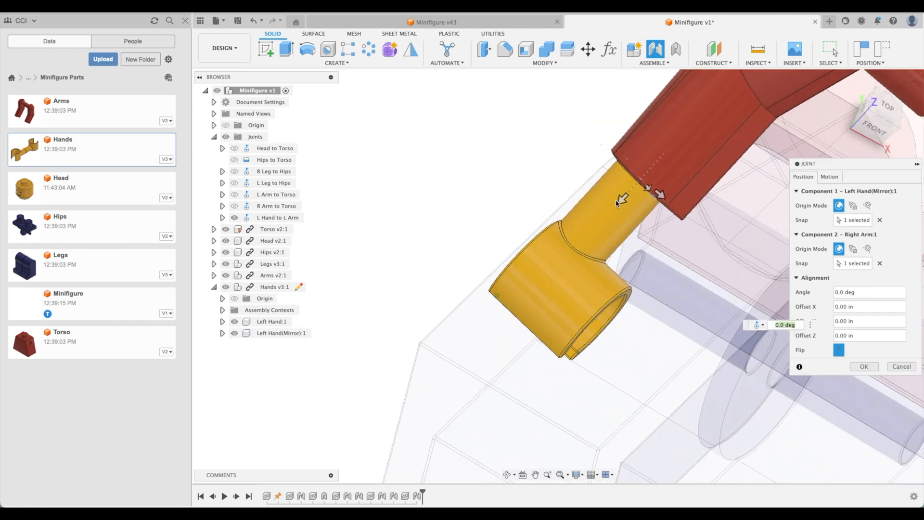
pyautogui.moveTo(627, 194); pyautogui.dragTo(657, 174)
pyautogui.click(862, 367)
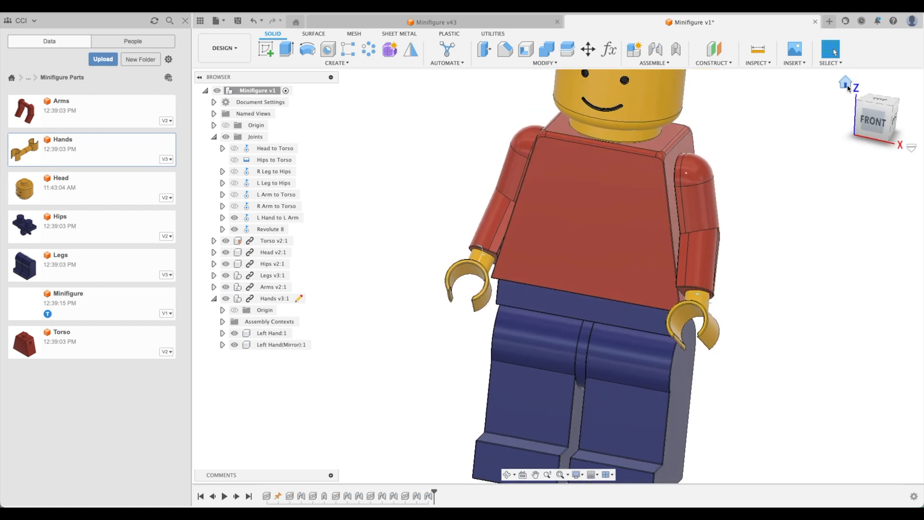
# Rename the new hand joint to "R Hand to R Arm" and hide both hand joints.
pyautogui.click(846, 83)
pyautogui.click(273, 230)
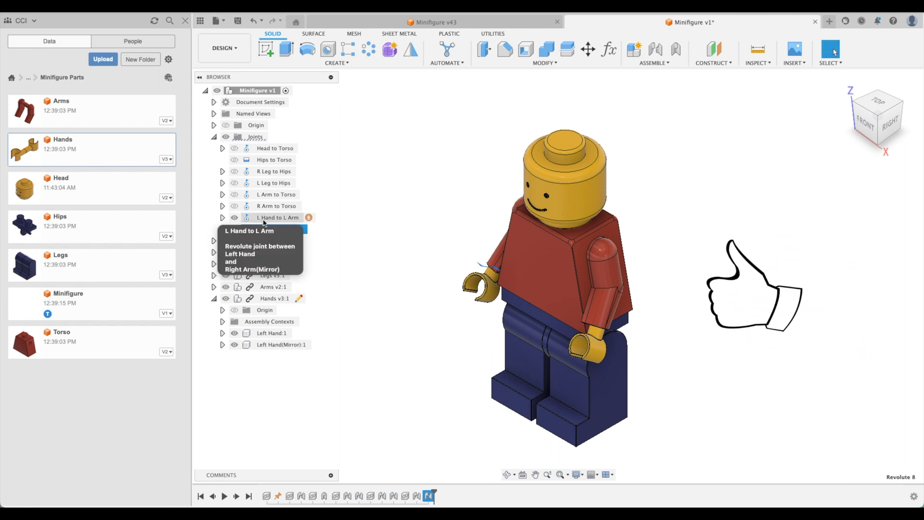
pyautogui.rightClick(263, 219)
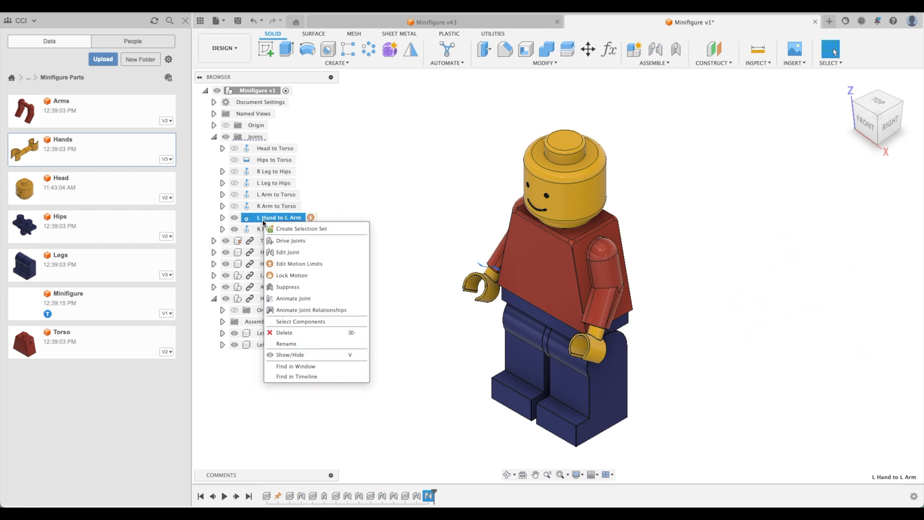
pyautogui.click(235, 232)
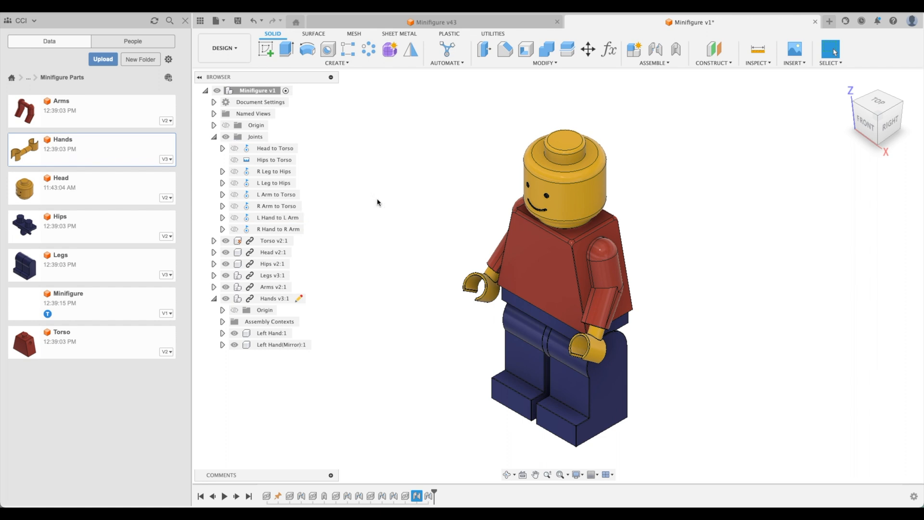